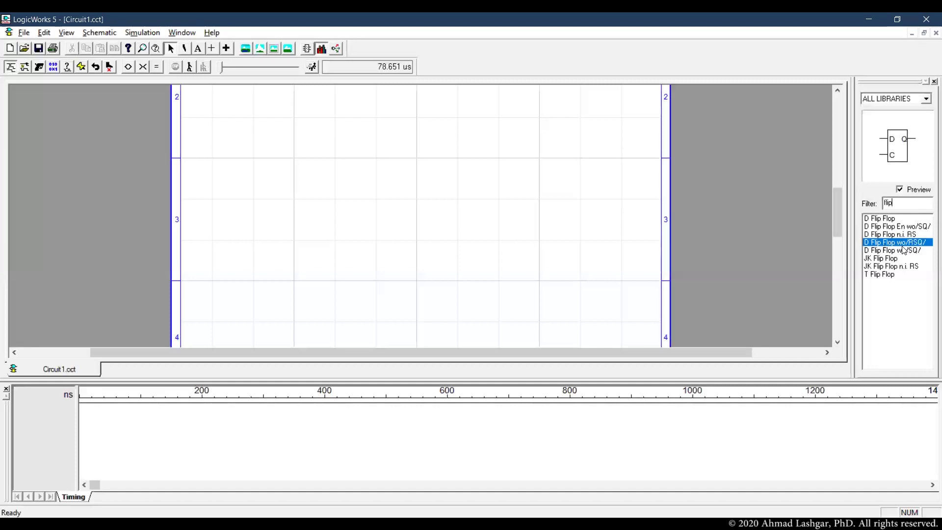
- Place a D flip-flop, labelled DEV2, on the empty Circuit1 schematic
left_click_drag(881, 243, 426, 178)
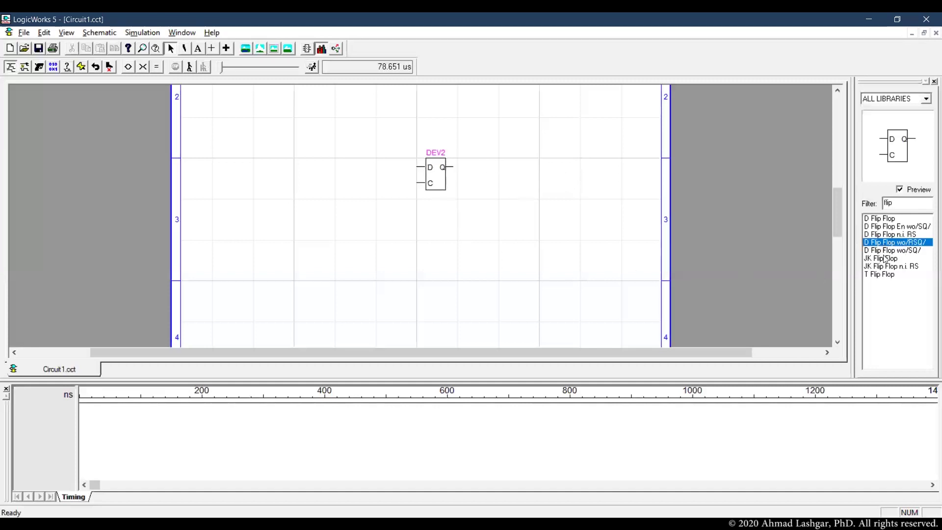
double_click(888, 203)
- Place two and_2 AND gates, one above the other
left_click(906, 207)
type("and")
left_click(878, 218)
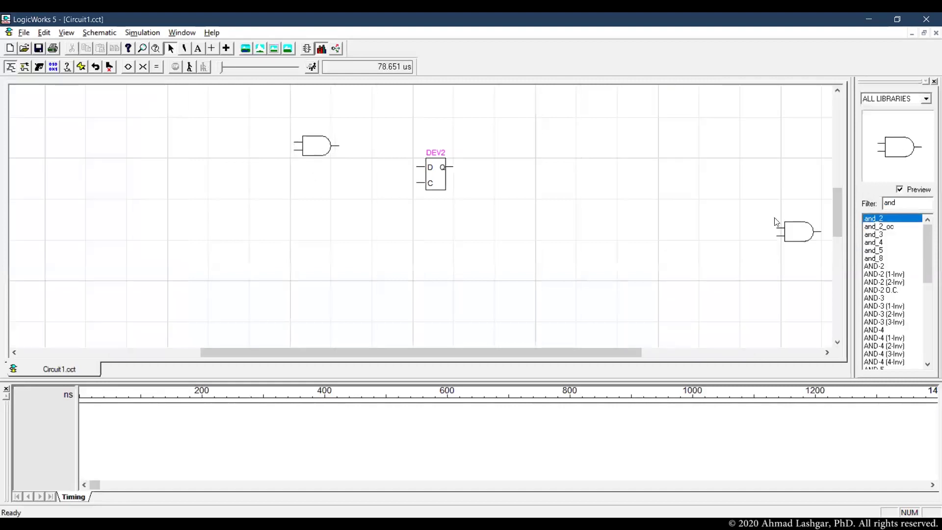
left_click(798, 238)
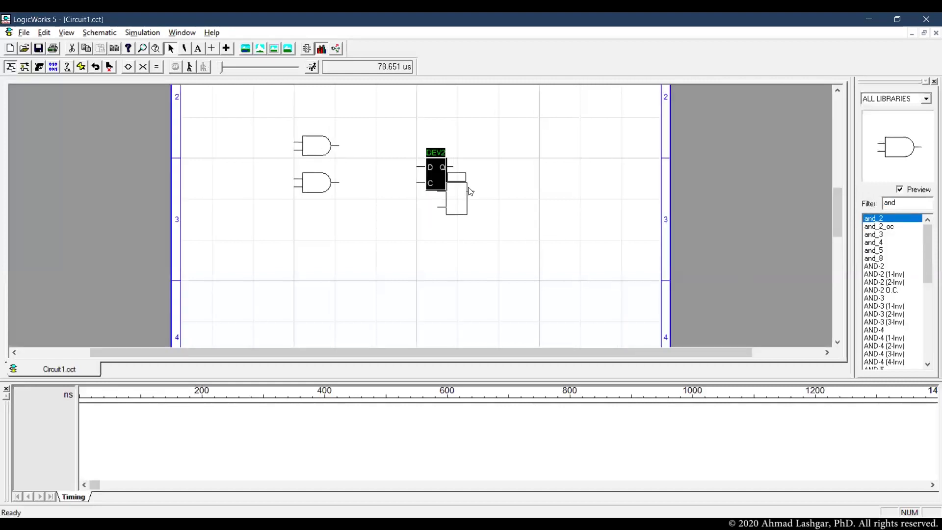
left_click_drag(465, 193, 466, 195)
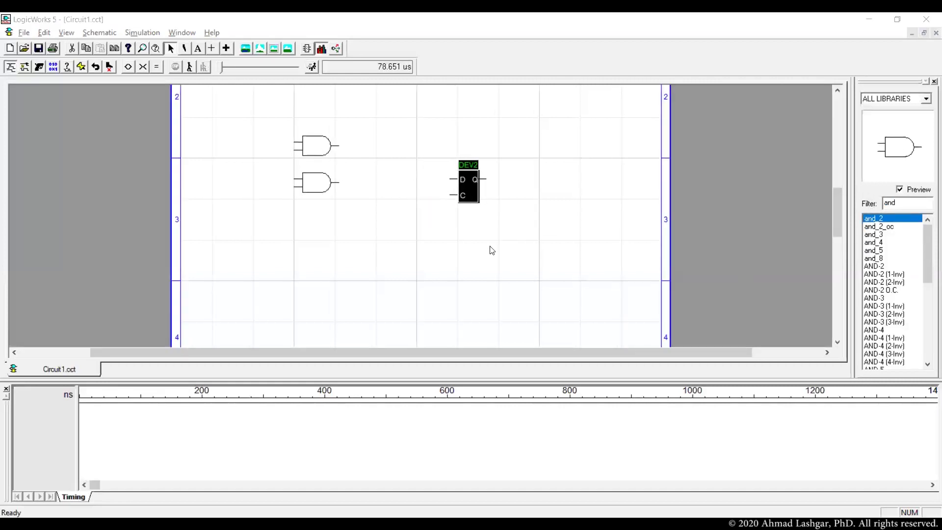
- Add an or_2 gate fed by both AND outputs, and feed DEV2's Q back to the upper AND
type("or_2")
left_click(872, 234)
left_click(385, 161)
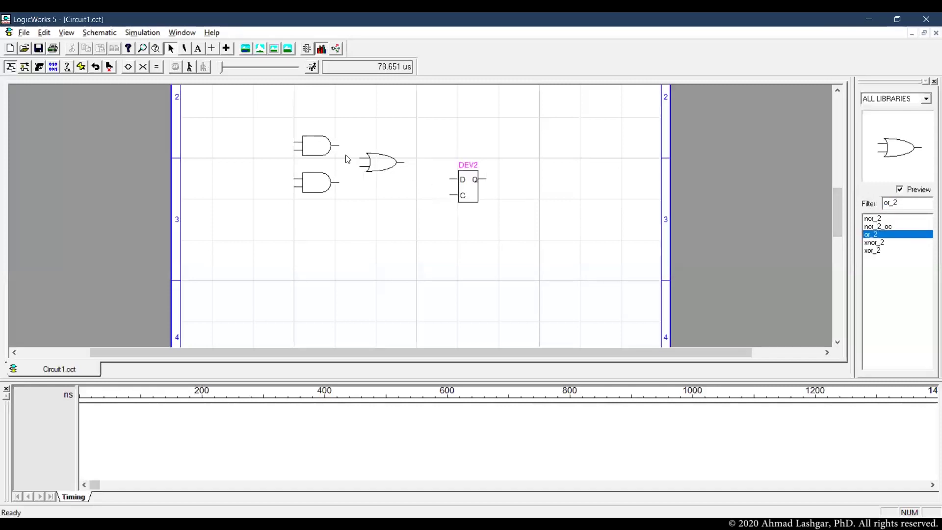
left_click_drag(338, 146, 342, 183)
left_click_drag(484, 179, 287, 114)
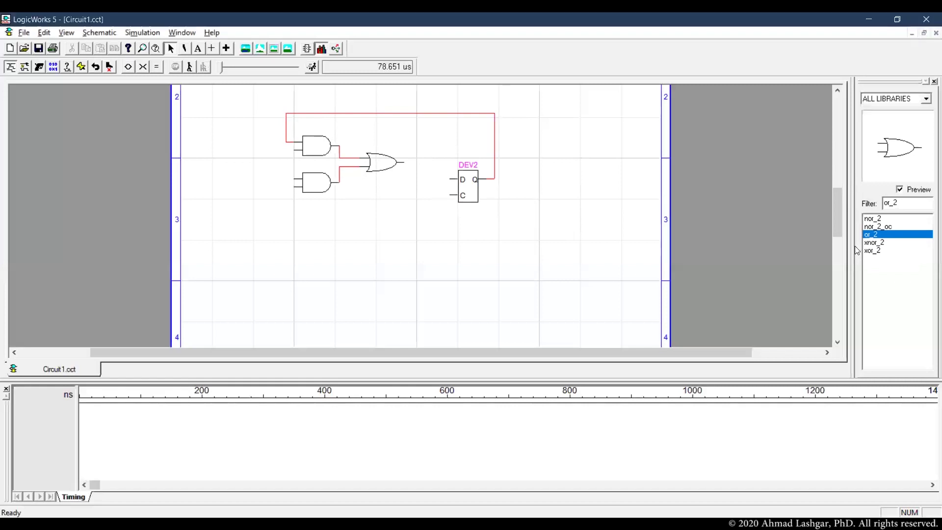
- Put a NOT gate before the upper AND gate and join it to the lower AND input
double_click(890, 203)
type("not")
left_click(877, 220)
left_click(242, 165)
left_click_drag(256, 162, 239, 150)
left_click_drag(295, 179, 147, 211)
- Name the lower input wire D and the upper input wire Enable
right_click(161, 212)
left_click(236, 246)
type("D")
key("Return")
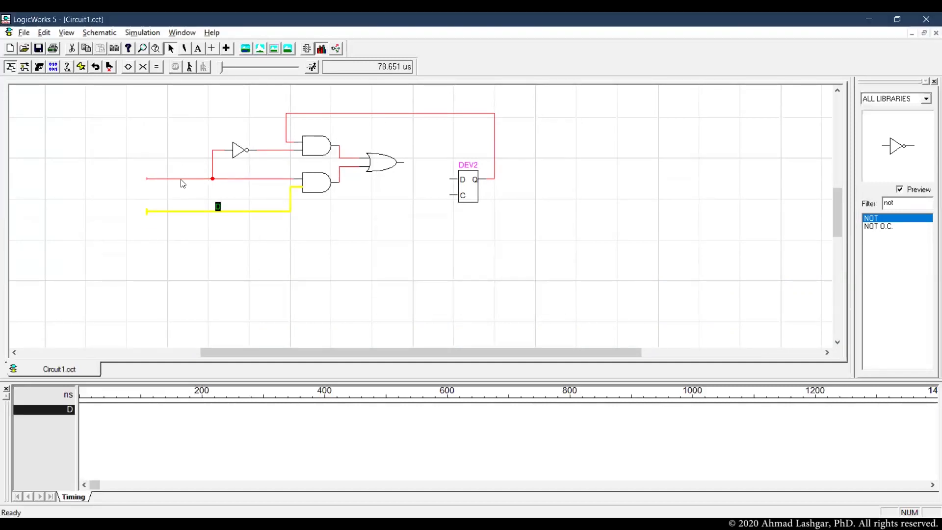
right_click(196, 178)
left_click(231, 214)
type("Enable")
key("Return")
left_click_drag(217, 207, 168, 208)
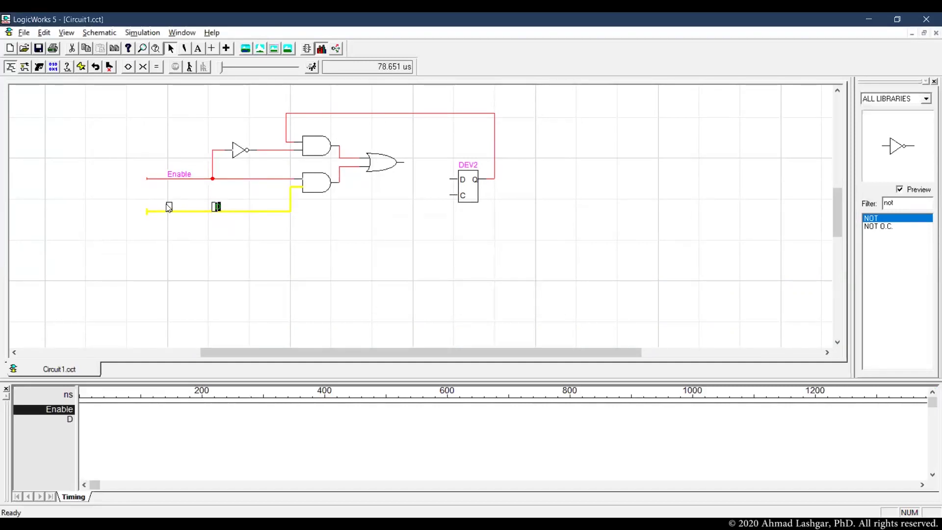
- Wire the OR output to DEV2's D input and run a wire named Clock from its C input
left_click_drag(450, 179, 405, 170)
left_click_drag(450, 195, 147, 228)
left_click_drag(198, 248, 198, 248)
right_click(198, 248)
left_click(231, 281)
type("Clock")
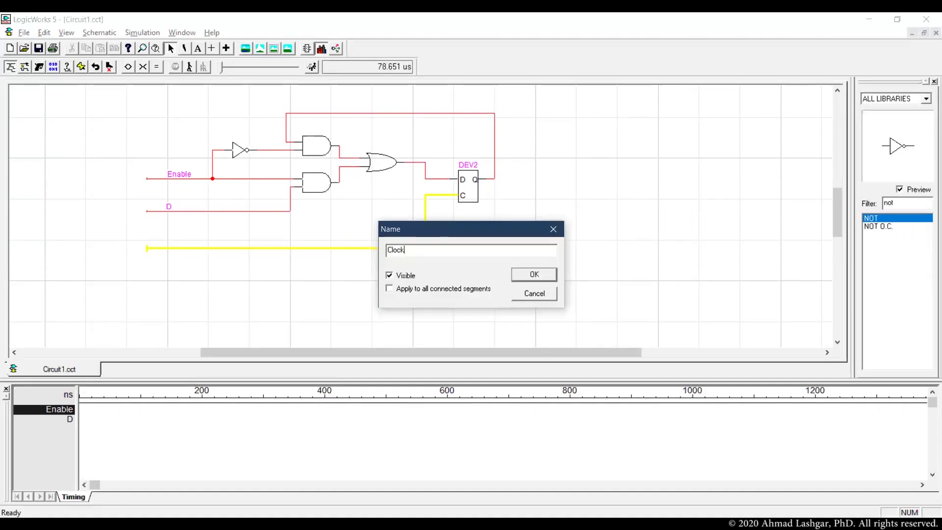
key("Return")
left_click_drag(286, 244, 175, 244)
left_click(182, 261)
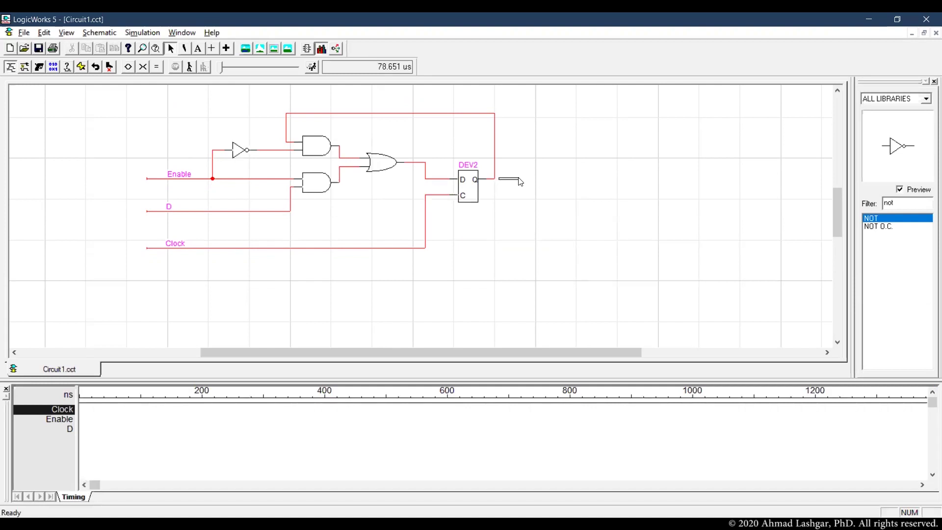
- Draw an output wire running right from DEV2's Q
left_click_drag(497, 179, 535, 179)
left_click_drag(536, 198, 557, 202)
key("Escape")
key("Escape")
- Place a clock source part on the Clock wire
double_click(909, 203)
type("clock")
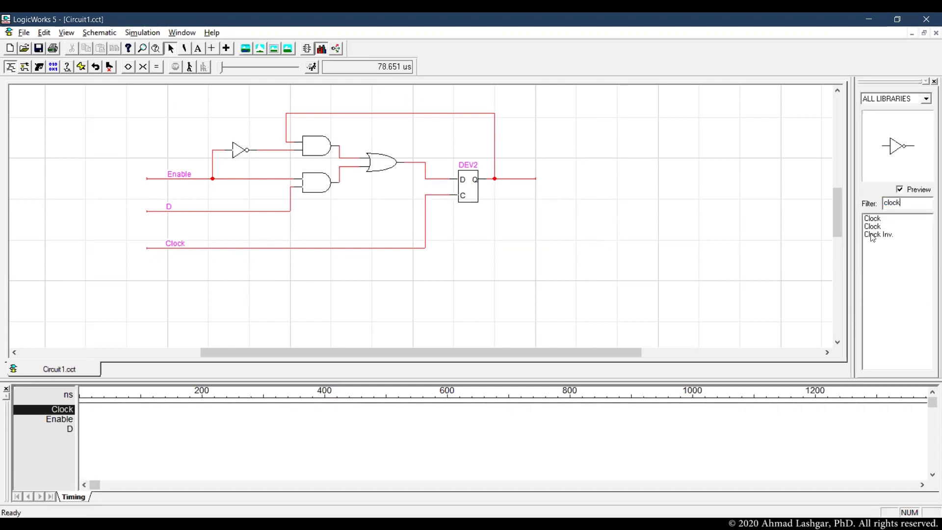
left_click(872, 218)
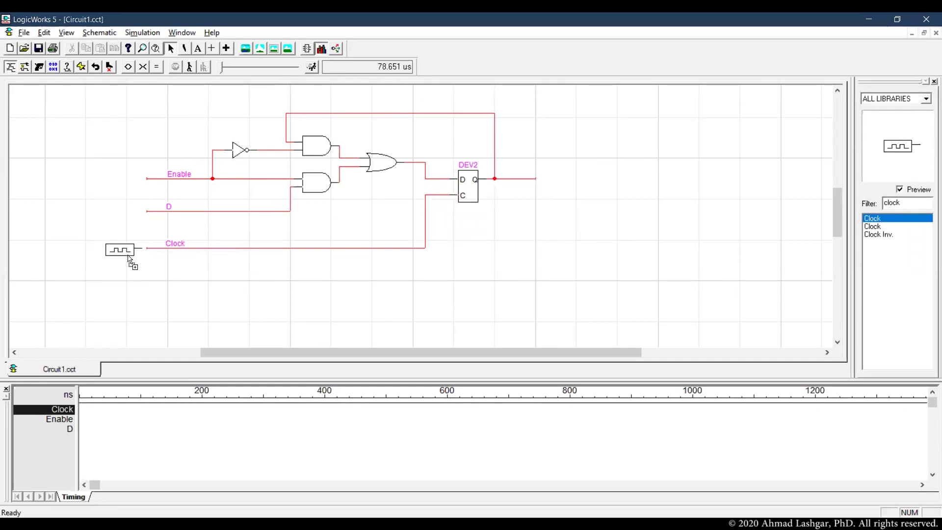
left_click(132, 256)
- Place Binary Switch parts on the Enable and D inputs
double_click(908, 202)
type("binary")
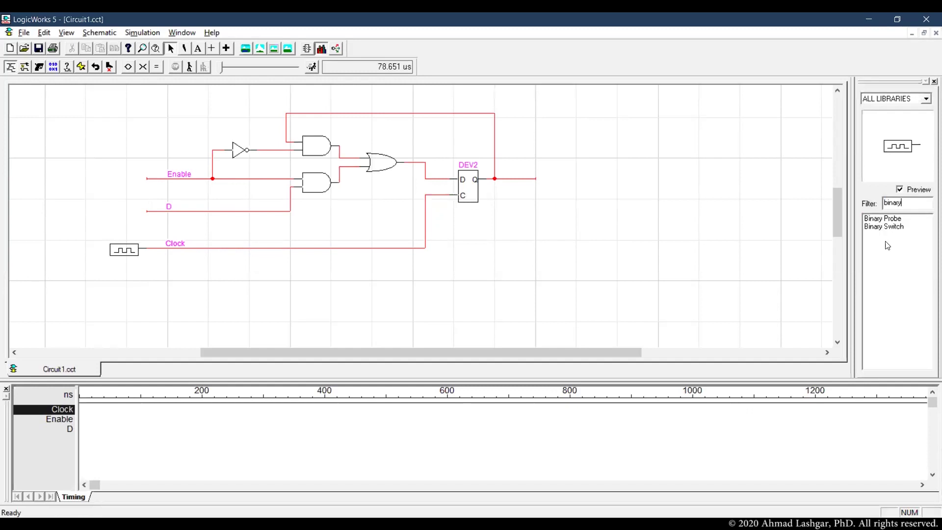
left_click_drag(886, 226, 138, 185)
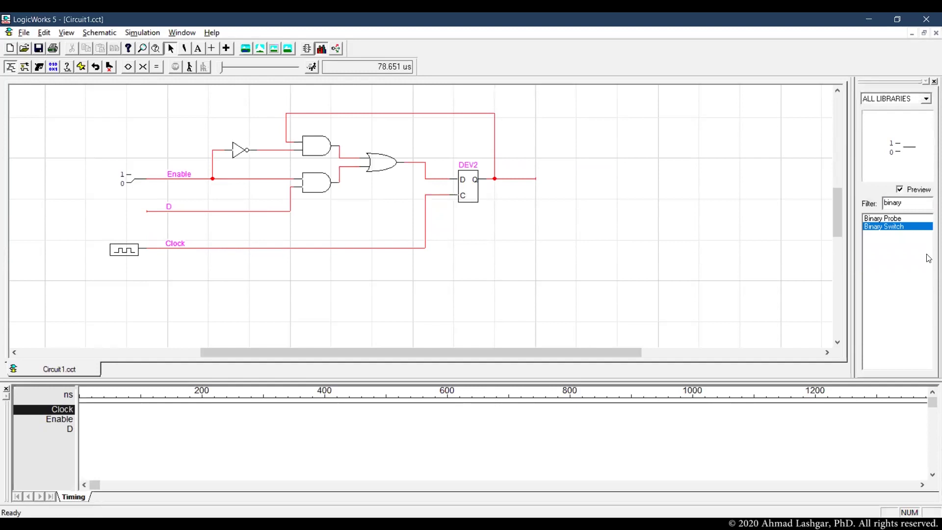
left_click_drag(872, 226, 139, 216)
- Set the simulation speed to its fastest
scroll(173, 269, "up", 1)
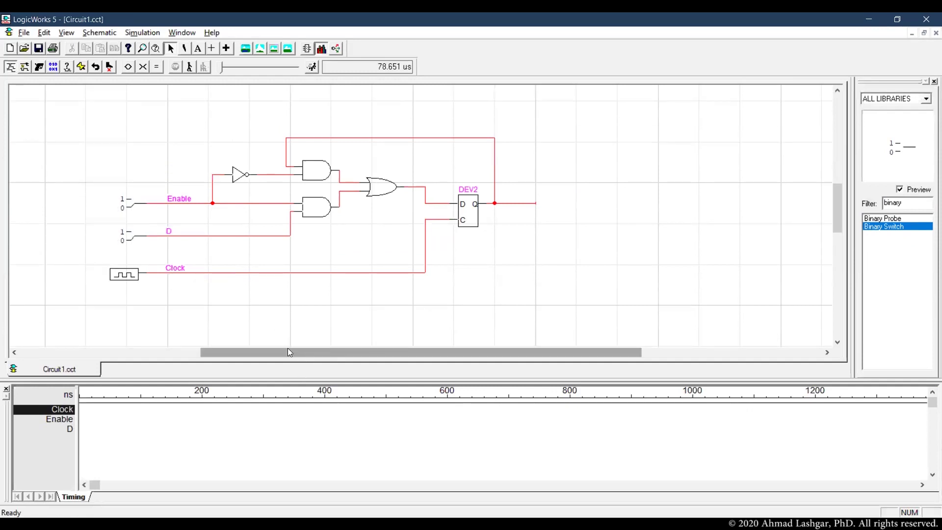
left_click_drag(288, 352, 272, 351)
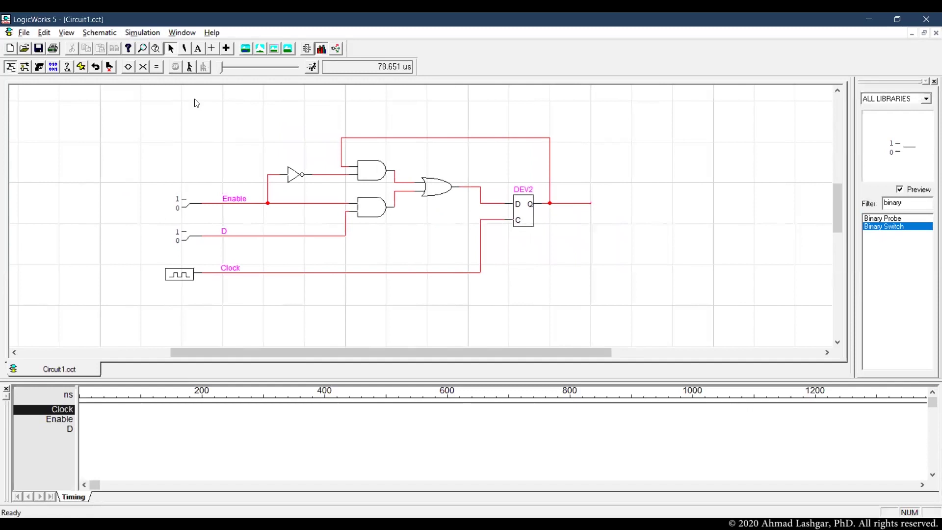
left_click_drag(222, 67, 299, 67)
- Run the simulation and switch Enable to 1 so Q latches to 1 with D at 1
left_click(311, 66)
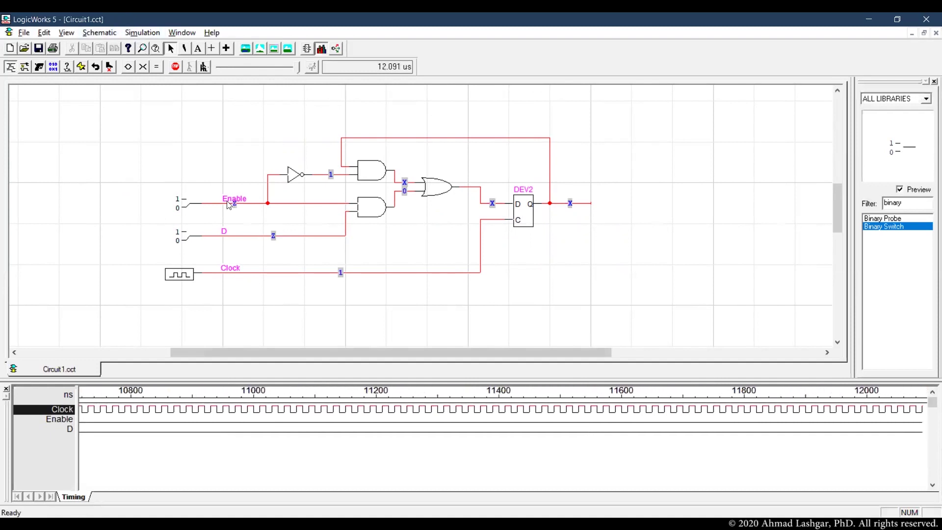
left_click(142, 33)
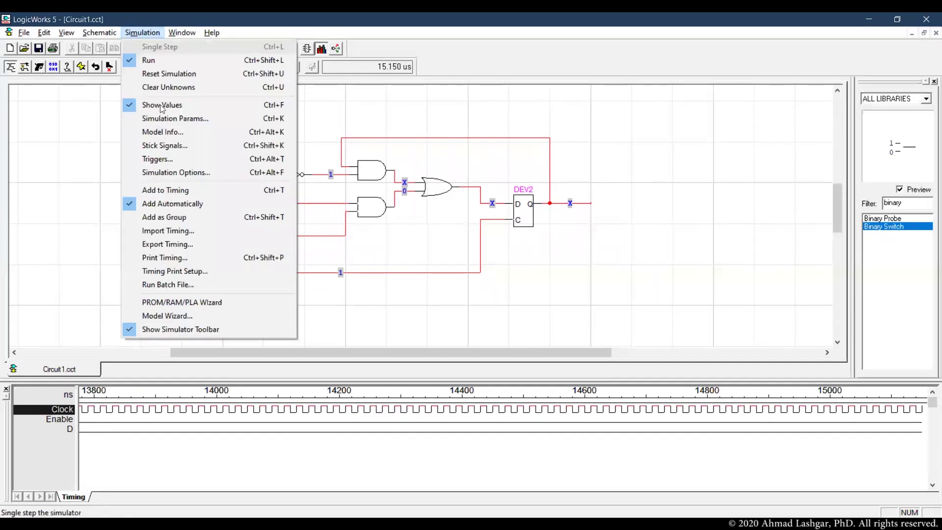
left_click(107, 145)
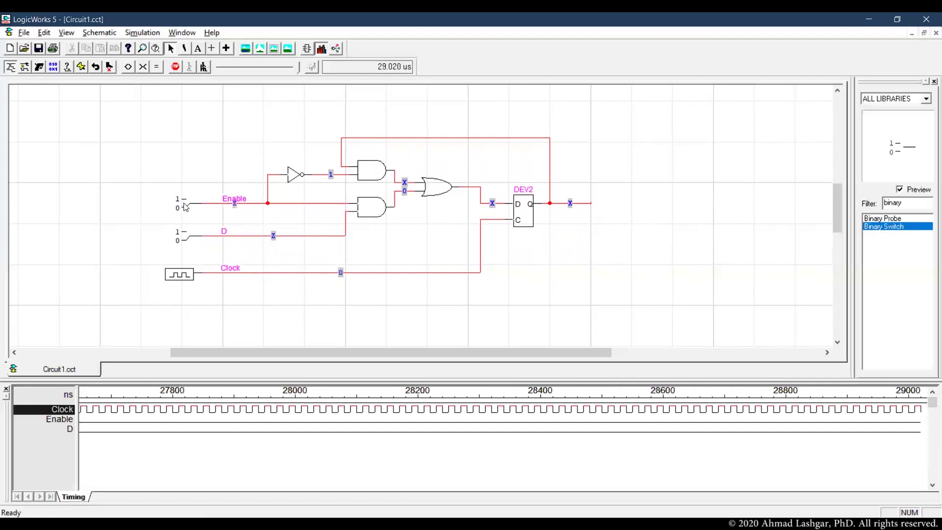
left_click(185, 205)
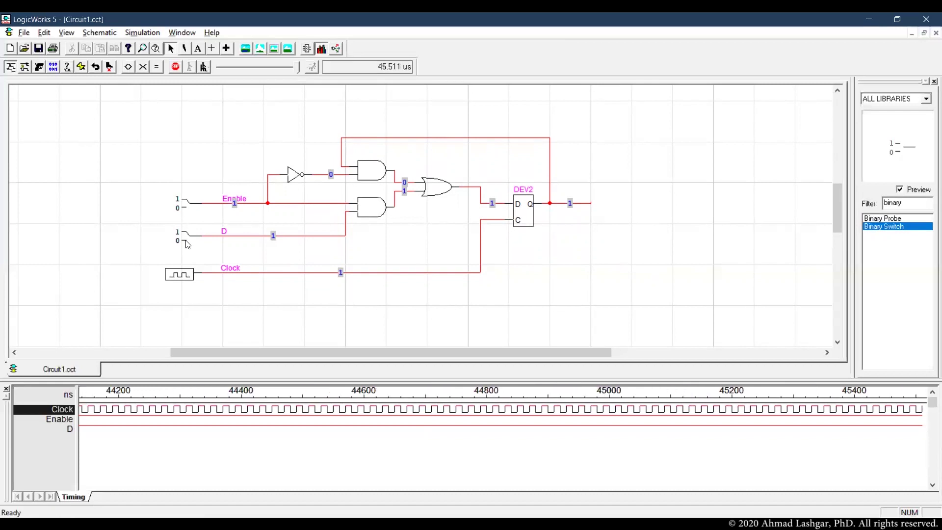
- Switch Enable off, then toggle D to 0, 1 and back to 0, watching Q
left_click(567, 208)
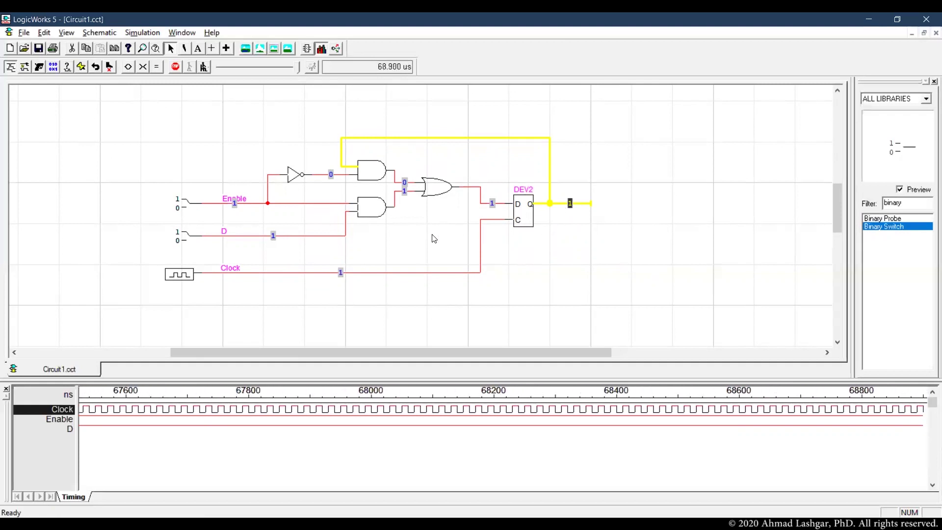
left_click(187, 206)
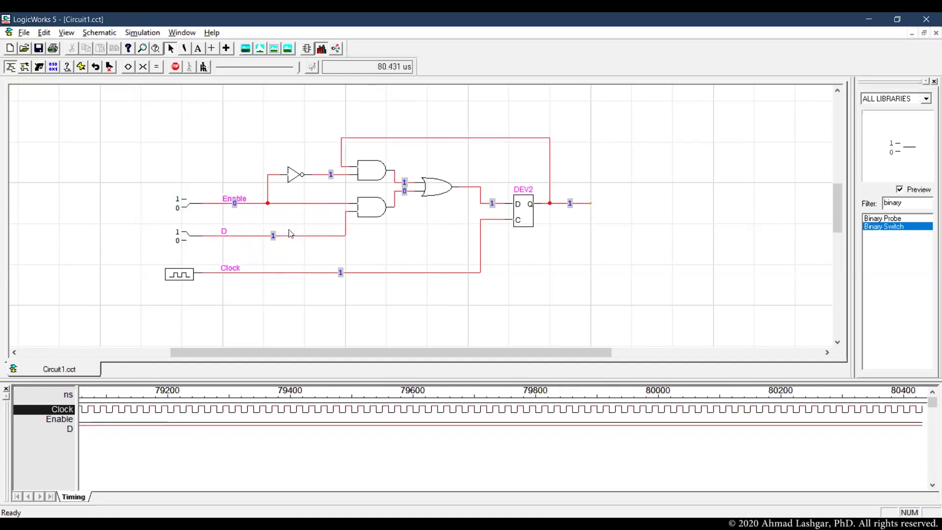
left_click(563, 204)
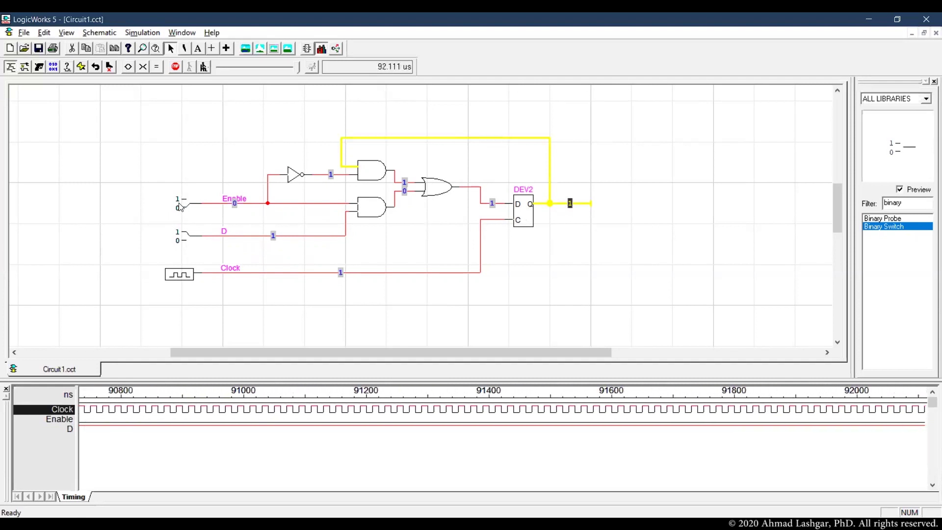
left_click(188, 239)
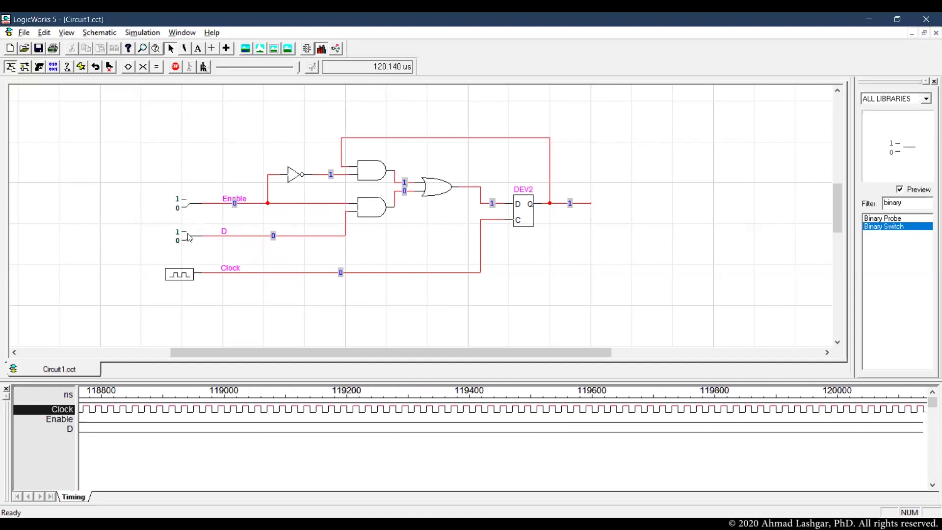
left_click(189, 238)
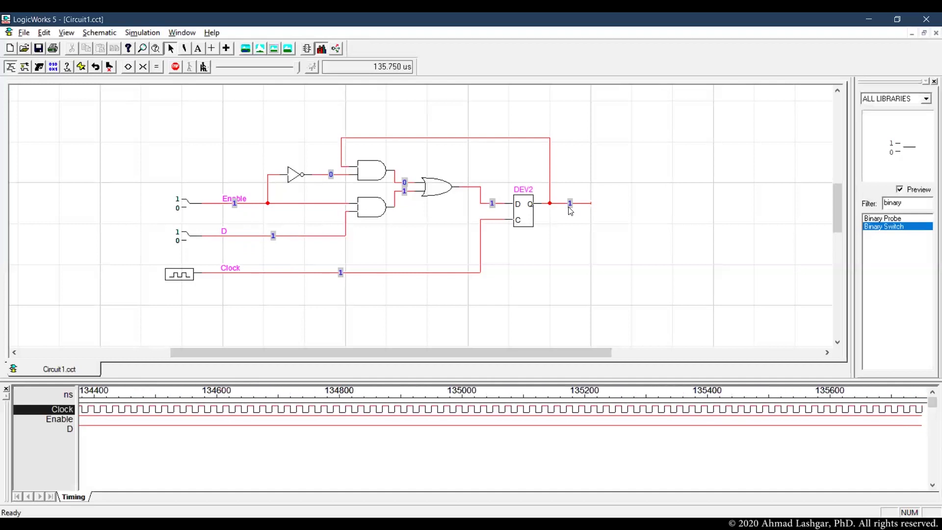
left_click(186, 241)
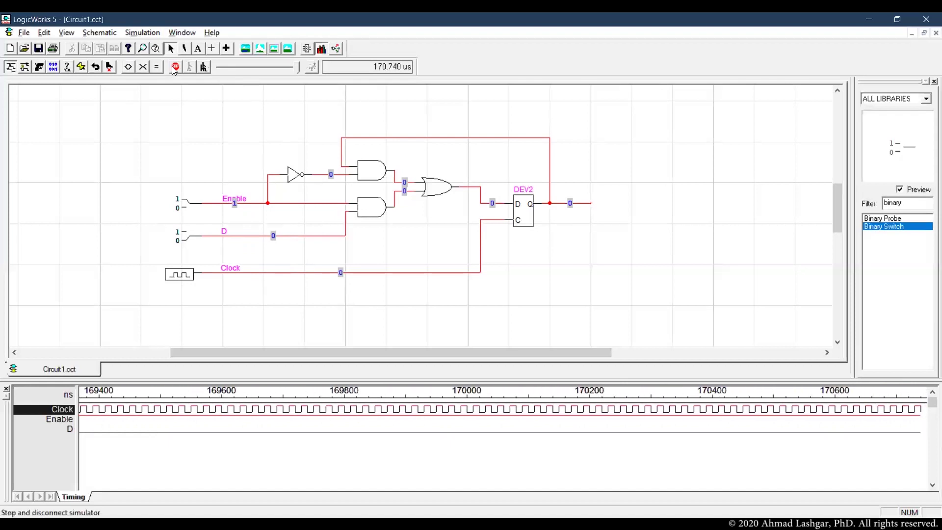
- Stop the simulation and create a new folder 06 inside Projects from Save Circuit As
left_click(128, 67)
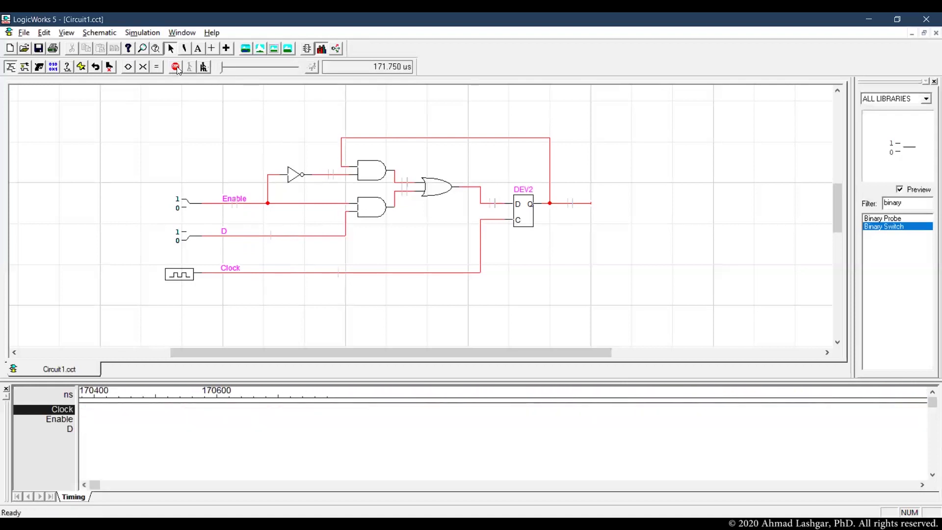
left_click(23, 34)
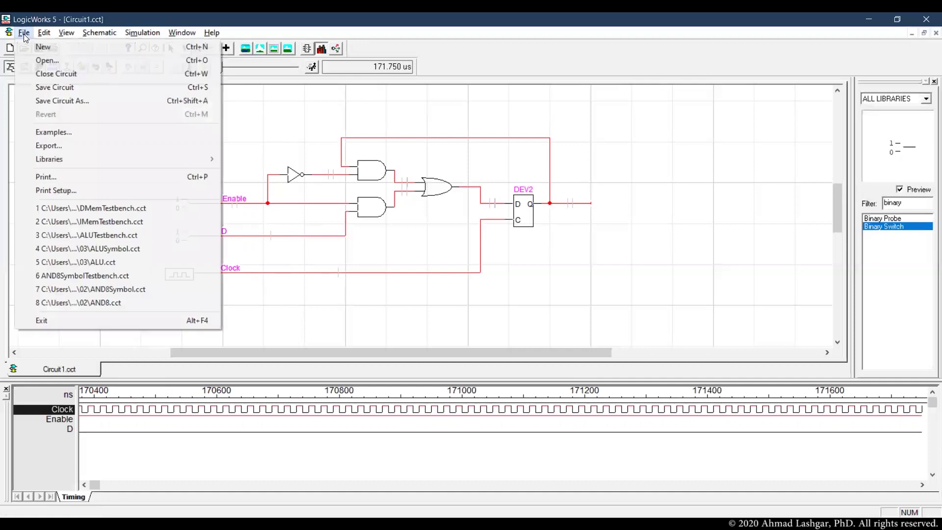
left_click(142, 102)
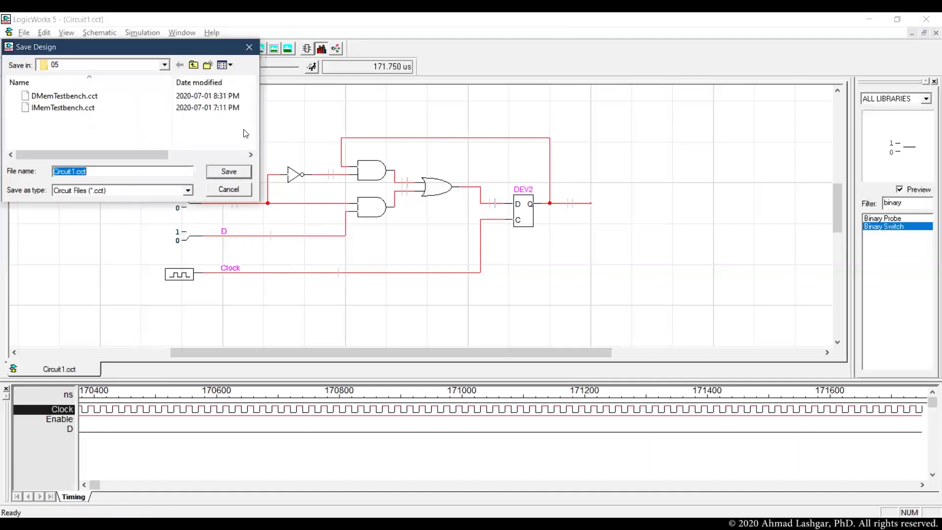
left_click(193, 65)
scroll(197, 78, "down", 1)
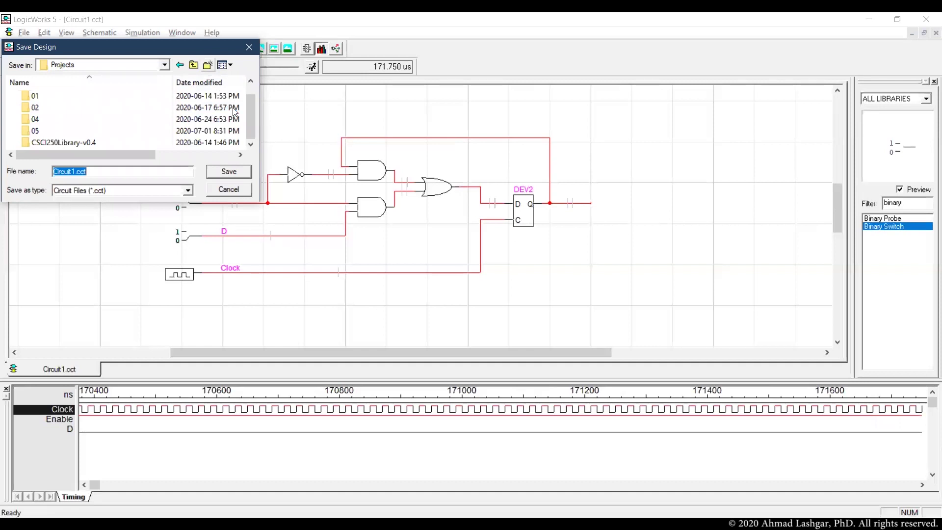
key("ctrl+shift+n")
type("06")
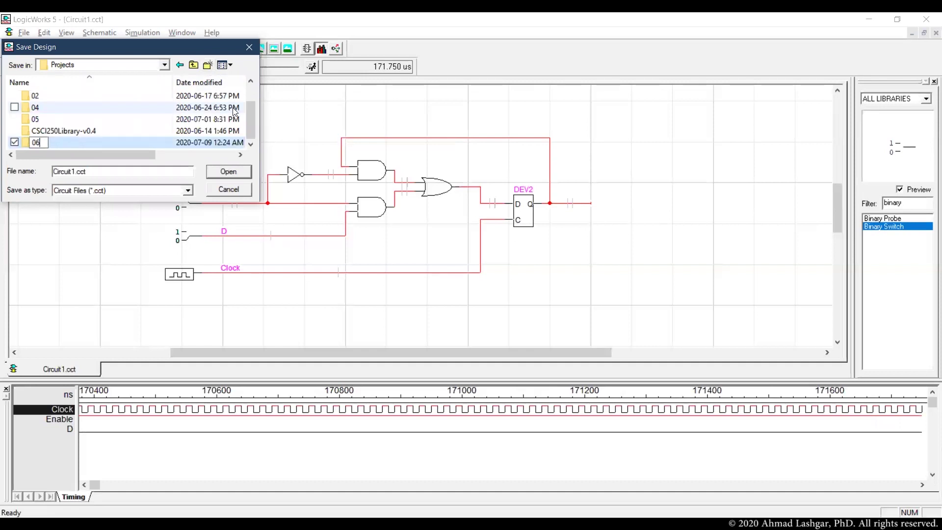
key("Return")
key("Return")
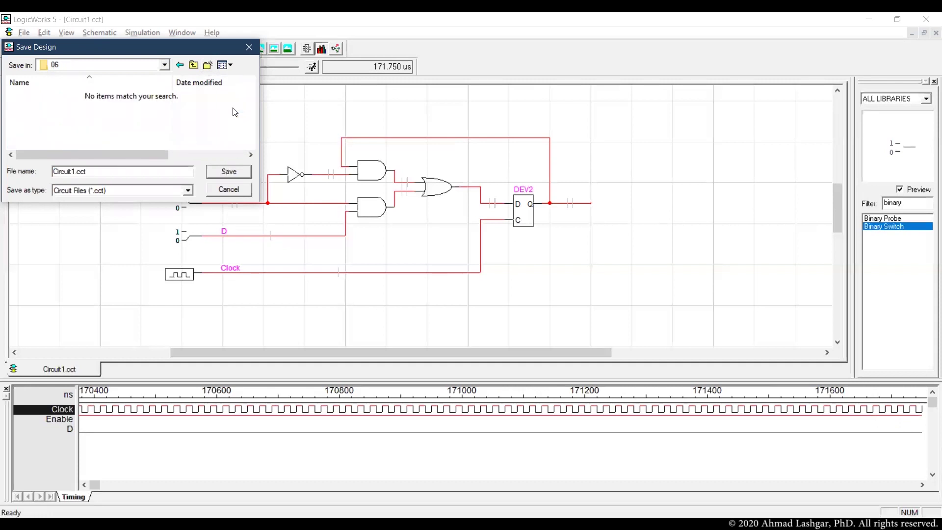
- Save the circuit in folder 06 as 1BitReg.cct
double_click(74, 168)
type("1BitReg")
key("Return")
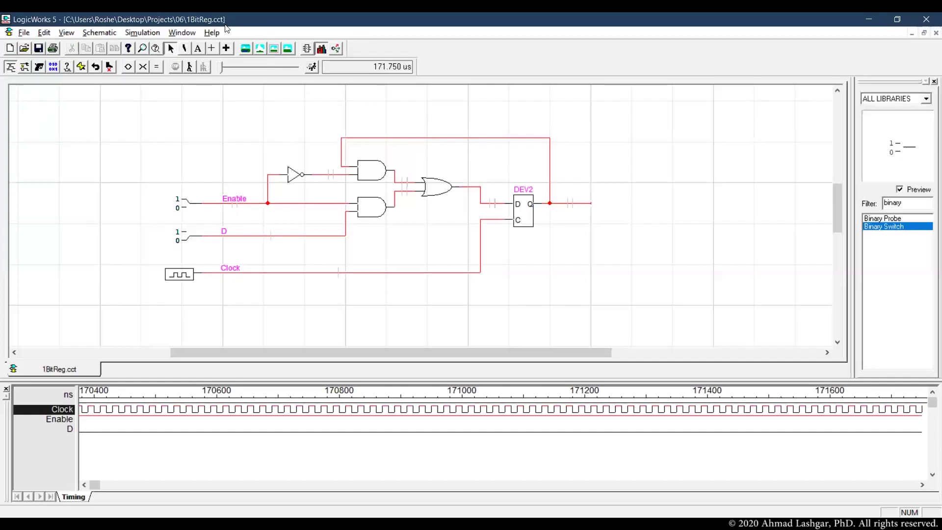
- Save a copy as 1BitRegSymbol.cct and box-select the switches and clock source
left_click(24, 33)
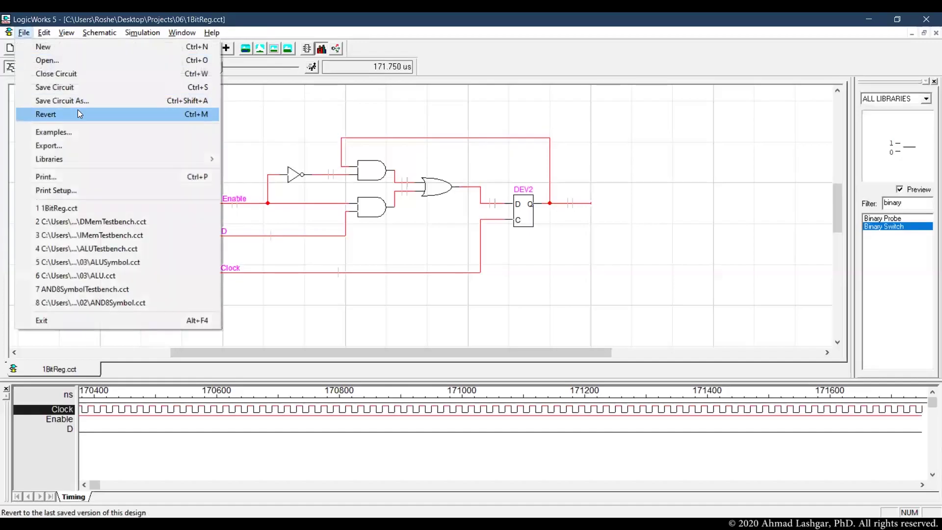
left_click(90, 100)
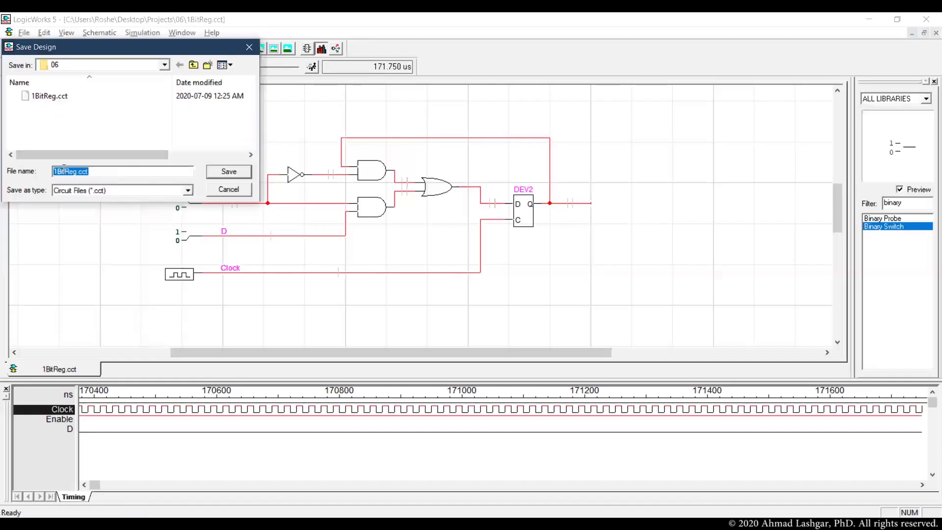
left_click(77, 172)
type("Symbol")
key("Return")
left_click_drag(173, 296, 185, 313)
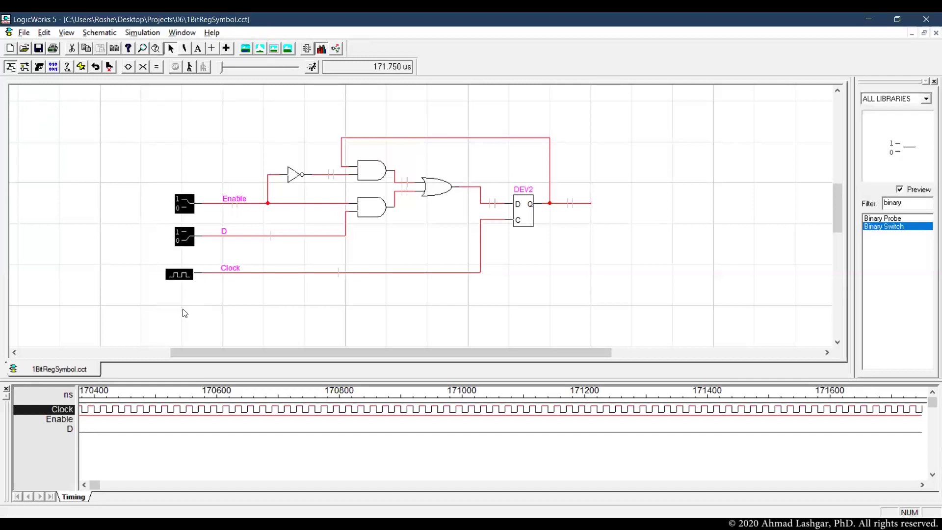
- Delete the switches and clock, then place Port In parts on the Enable, D and Clock wires
key("Delete")
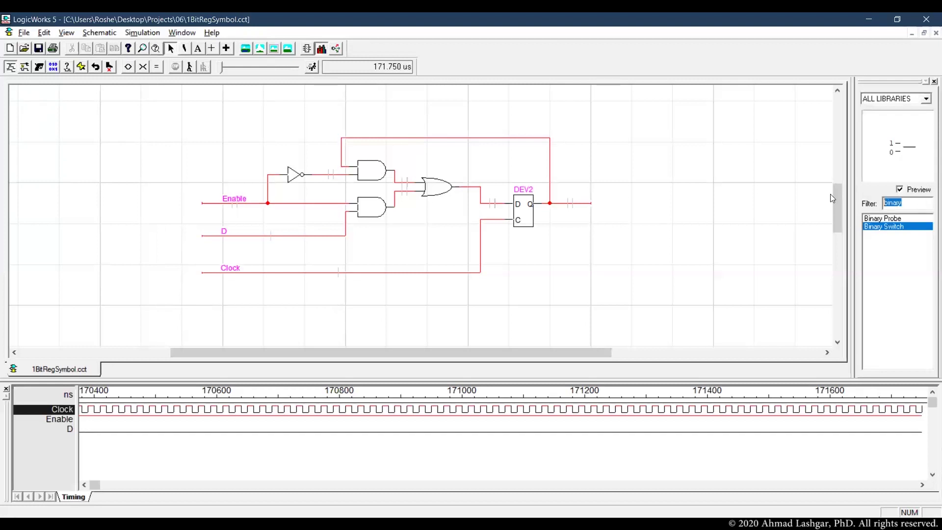
type("port")
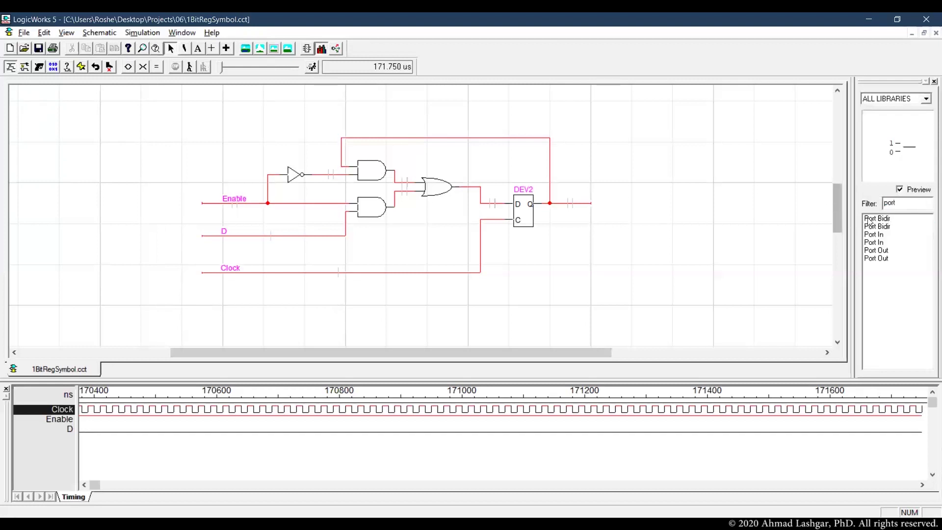
left_click(873, 228)
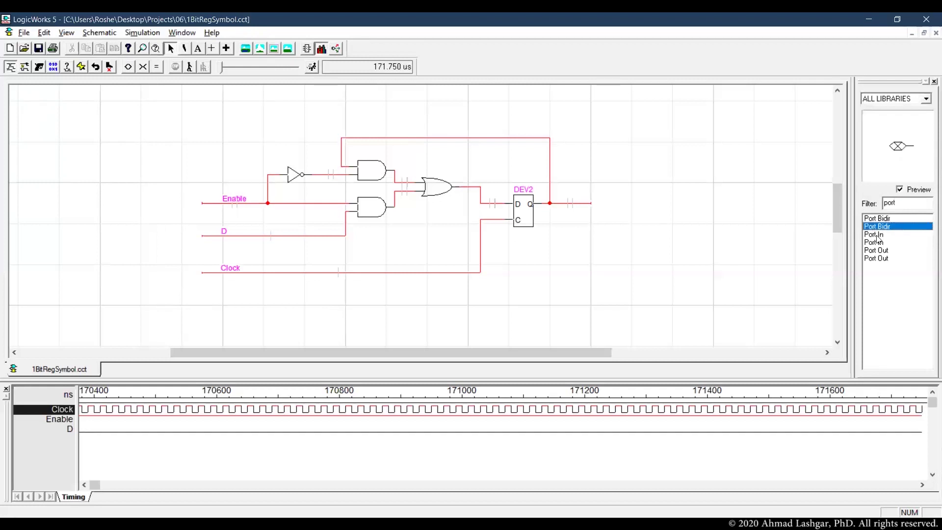
left_click(874, 234)
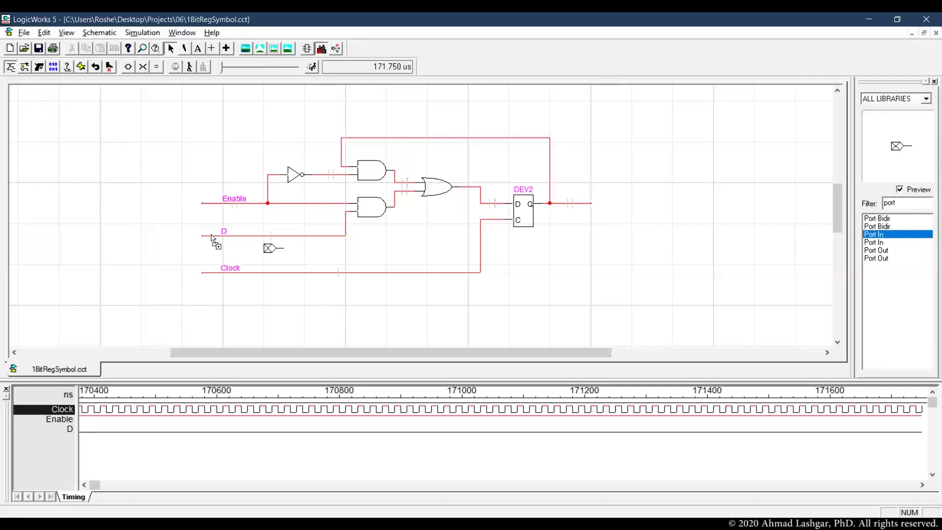
left_click(187, 203)
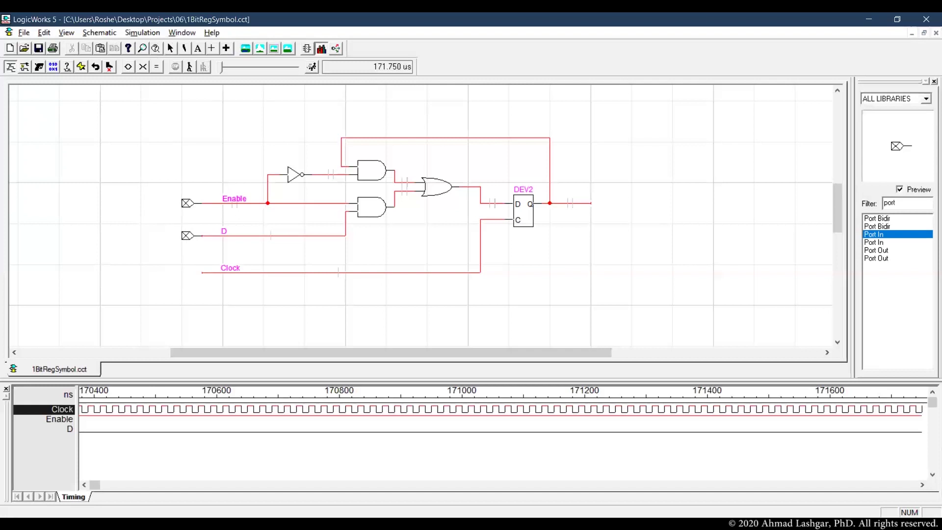
left_click(187, 235)
left_click(187, 272)
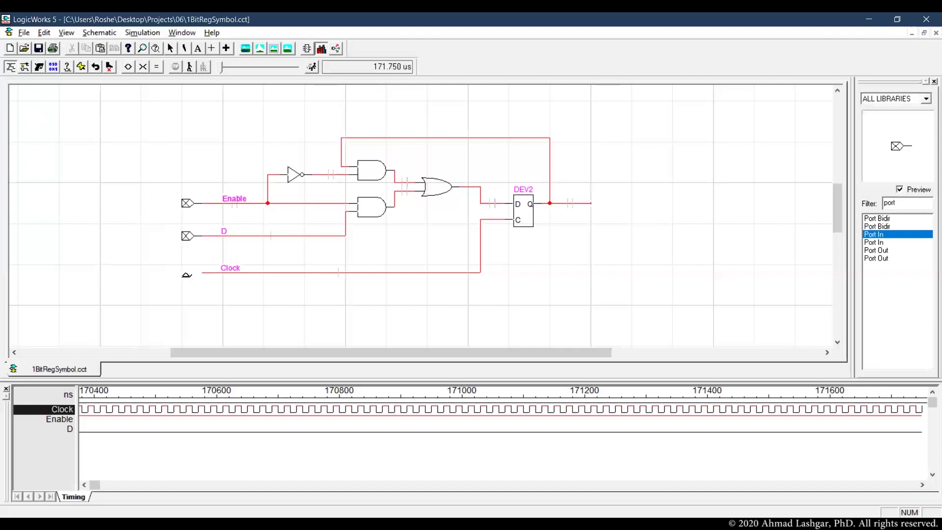
left_click(886, 250)
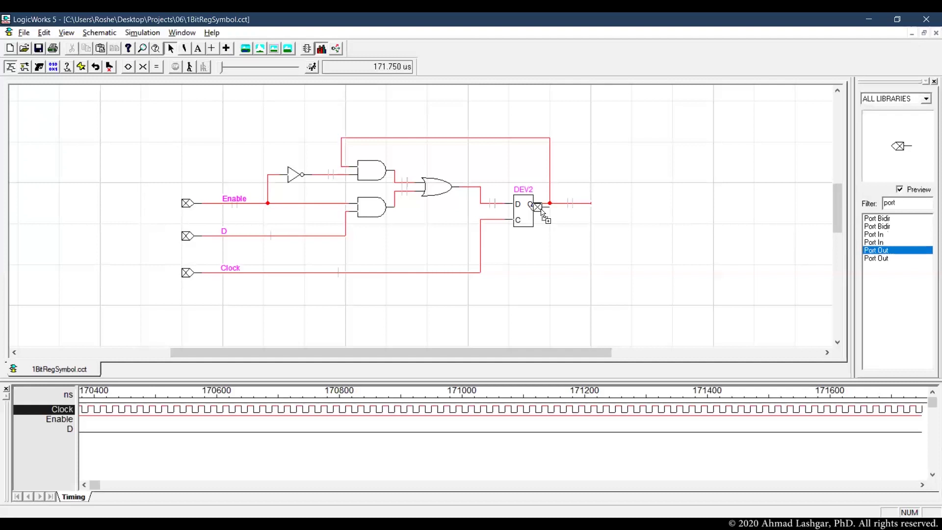
- Place a Port Out at the end of the Q wire and flip it horizontally
left_click(612, 206)
right_click(611, 205)
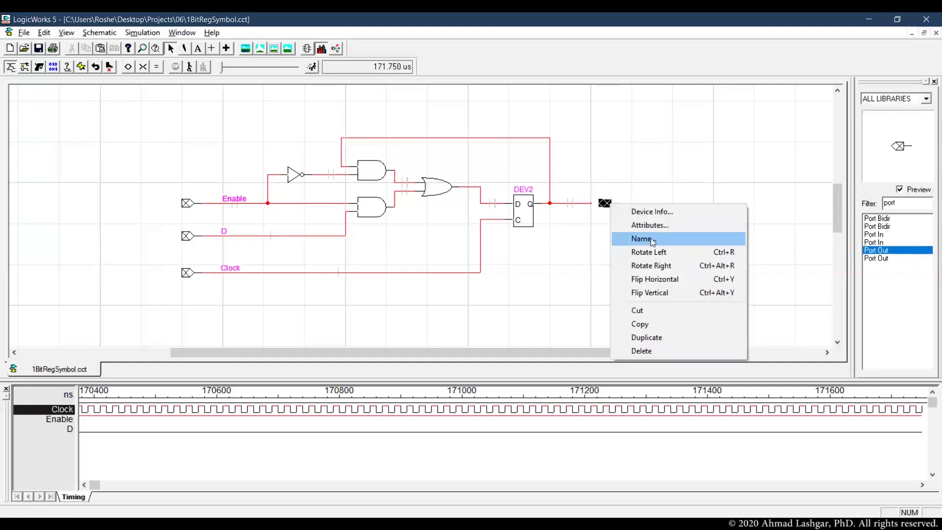
left_click(674, 281)
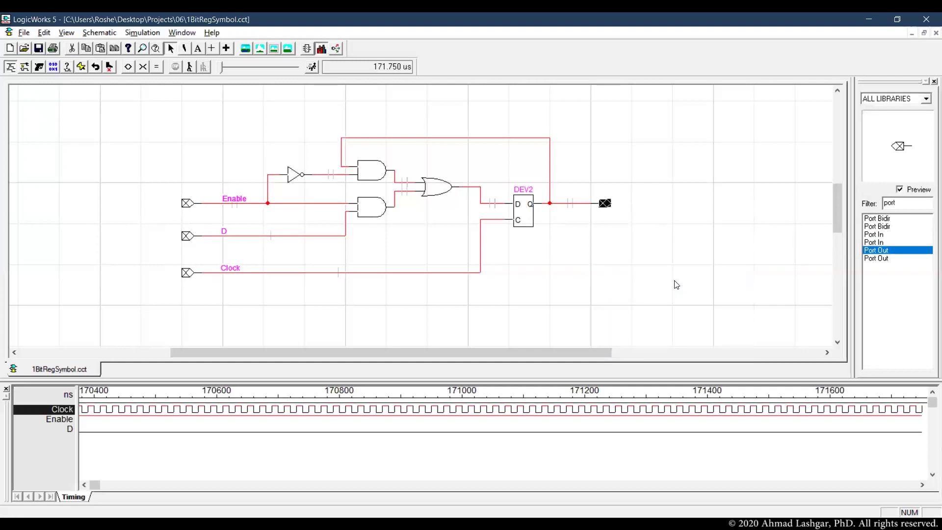
left_click(610, 275)
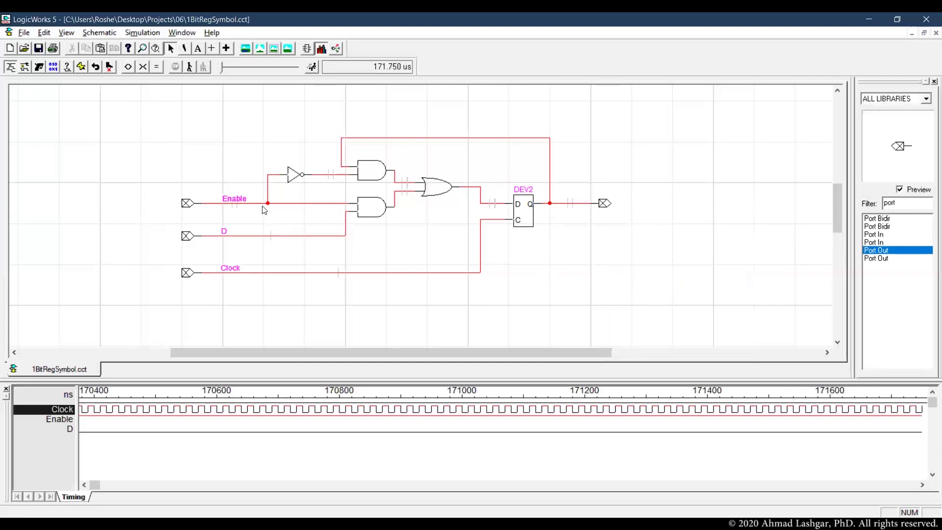
- Name the input ports En, D and Clock
right_click(191, 204)
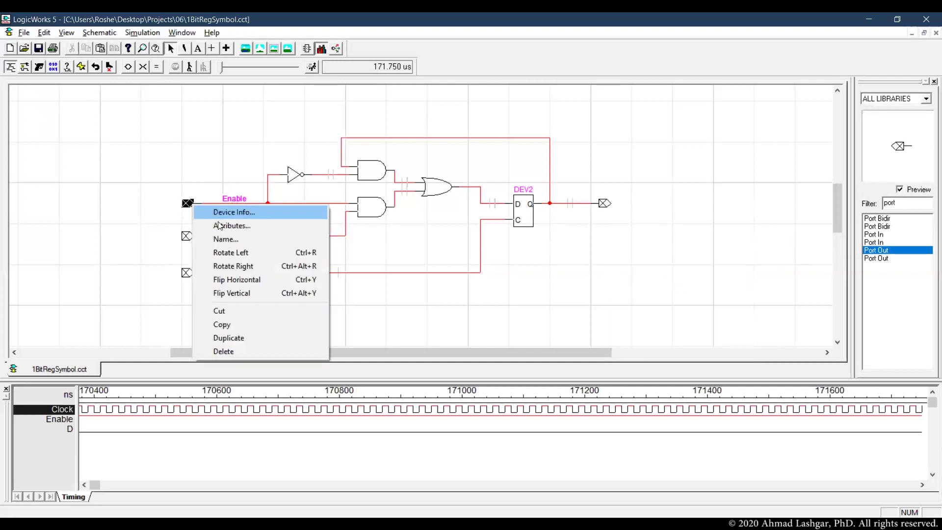
left_click(238, 243)
type("En")
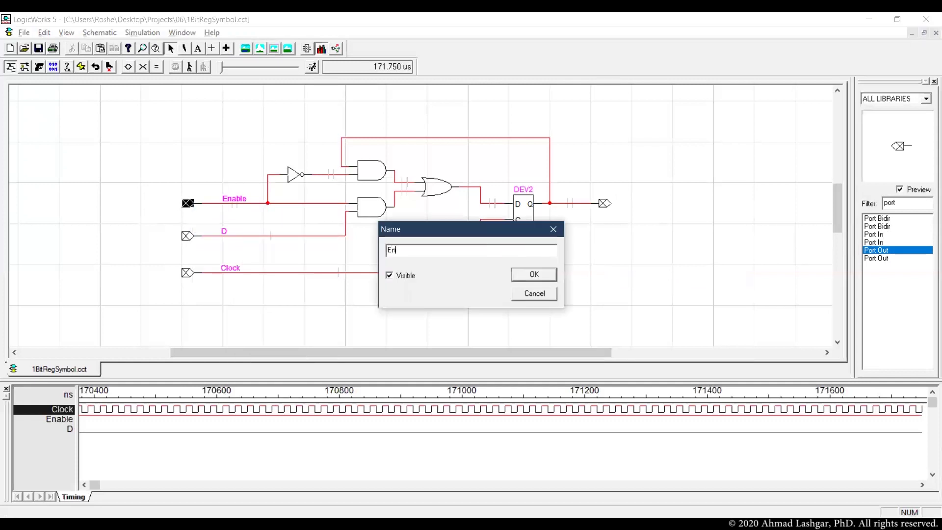
key("Return")
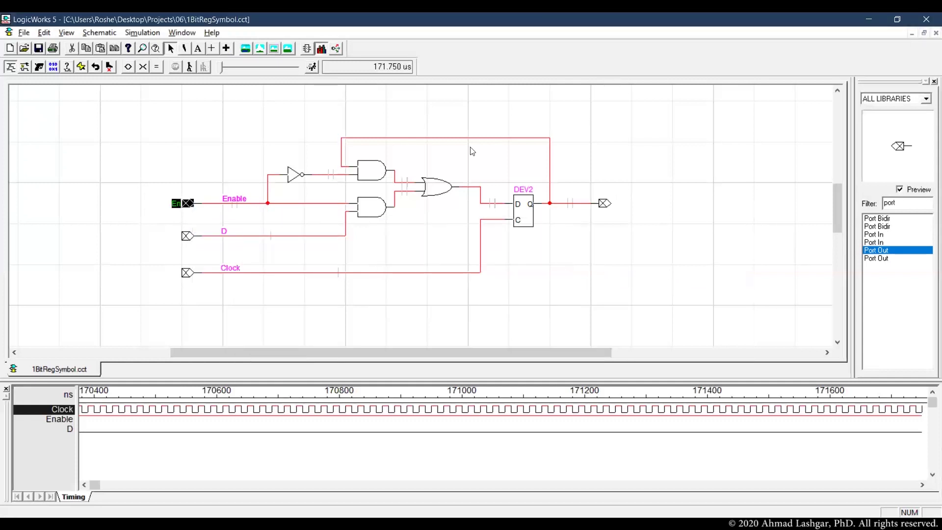
right_click(189, 236)
left_click(235, 268)
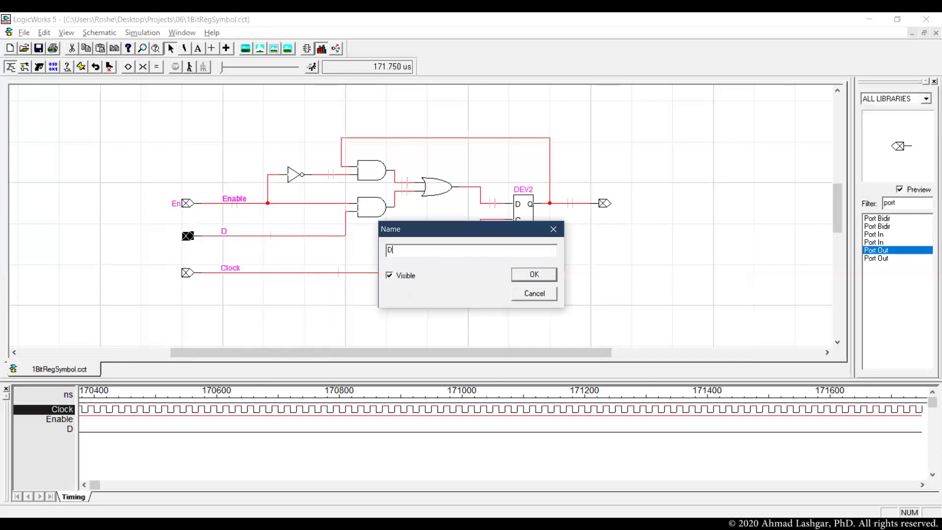
key("Return")
right_click(188, 273)
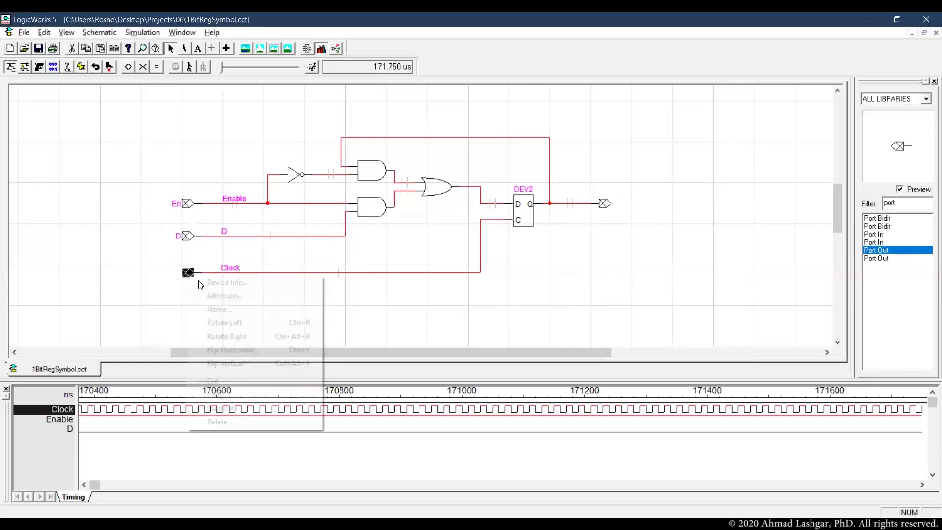
left_click(229, 310)
type("l")
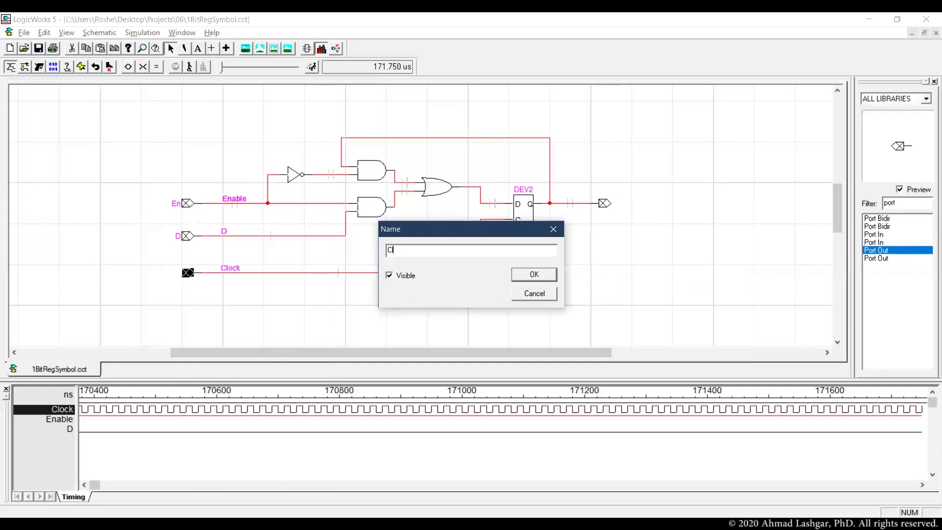
type("ock")
key("Return")
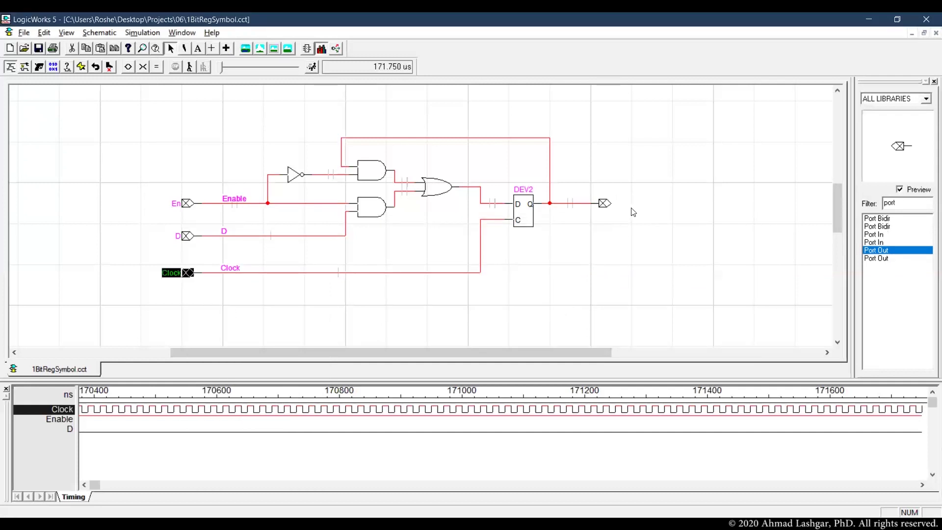
- Name the output port Q
right_click(604, 206)
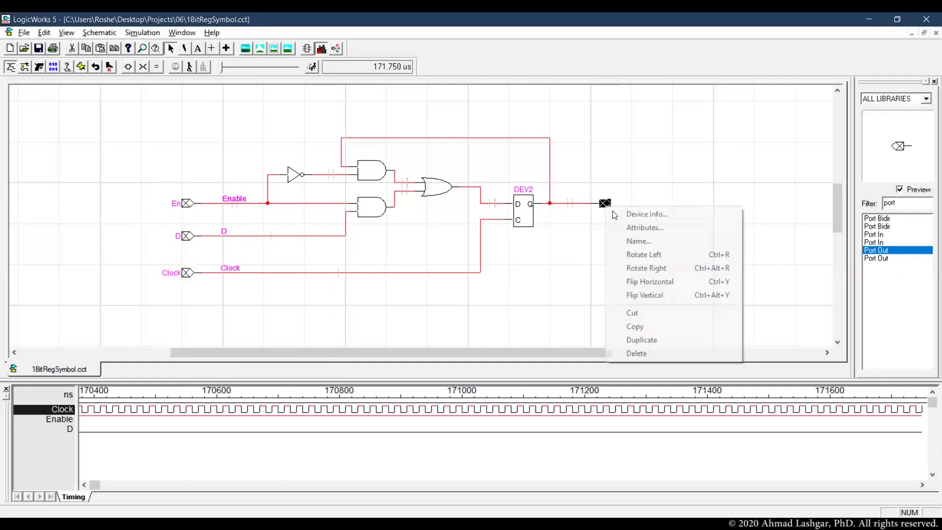
left_click(636, 242)
type("Q")
key("Return")
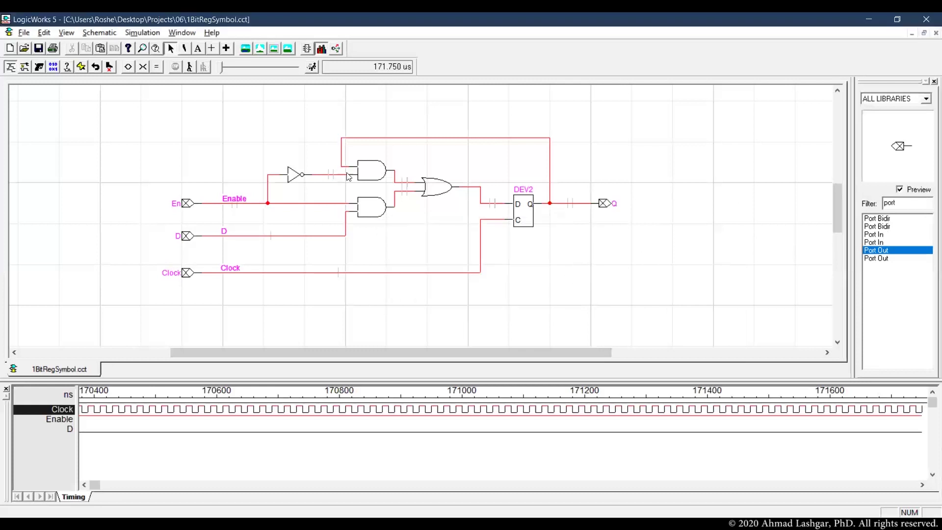
- Save the symbol circuit and create a new device symbol document
left_click(38, 48)
left_click(23, 33)
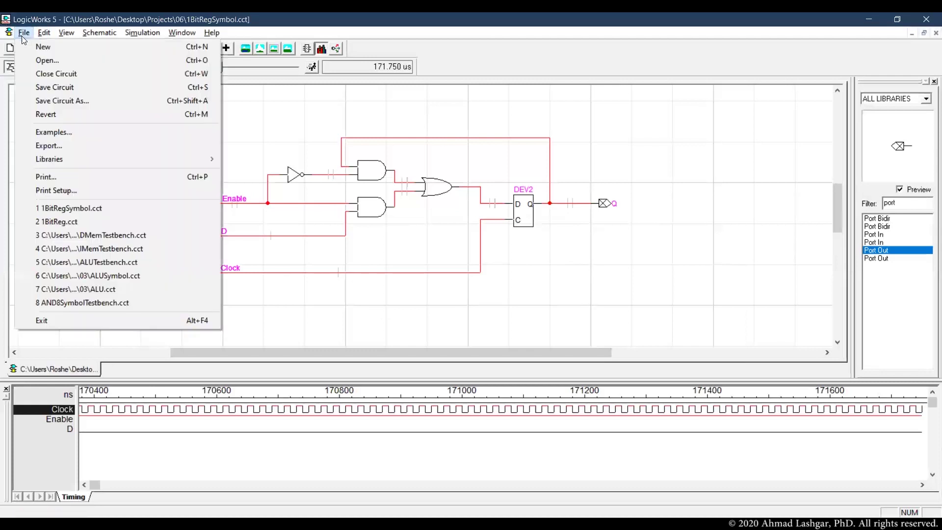
left_click(74, 51)
left_click(86, 116)
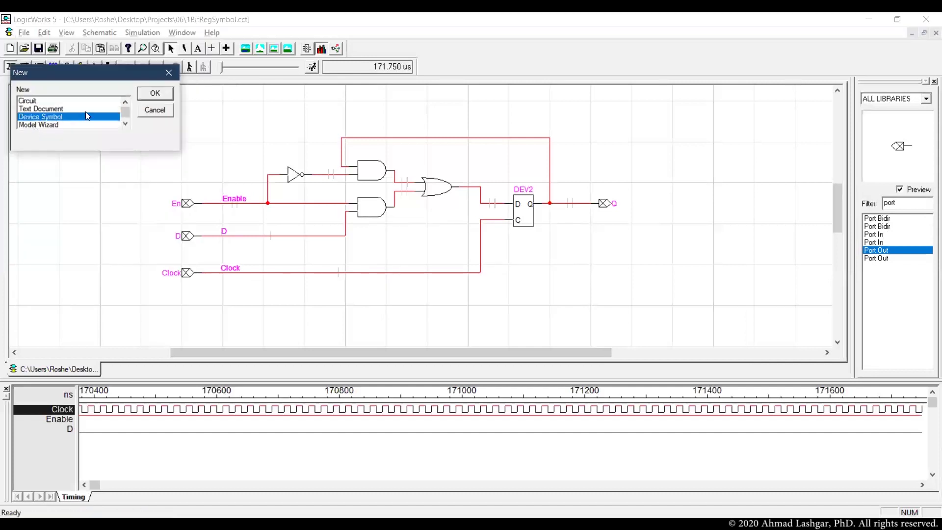
left_click(146, 95)
- Attach the open circuit 1BitRegSymbol.cct as the part's subcircuit
left_click(143, 32)
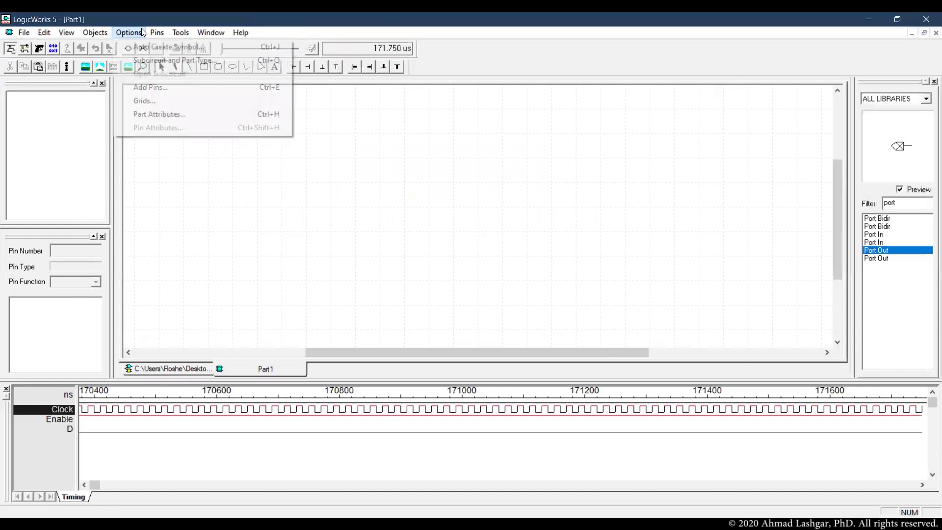
left_click(177, 62)
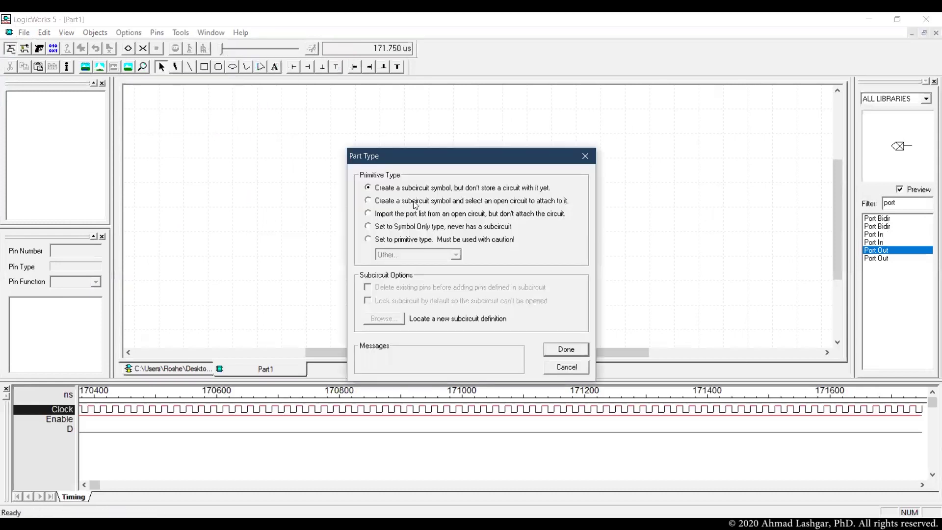
left_click(416, 203)
left_click(442, 238)
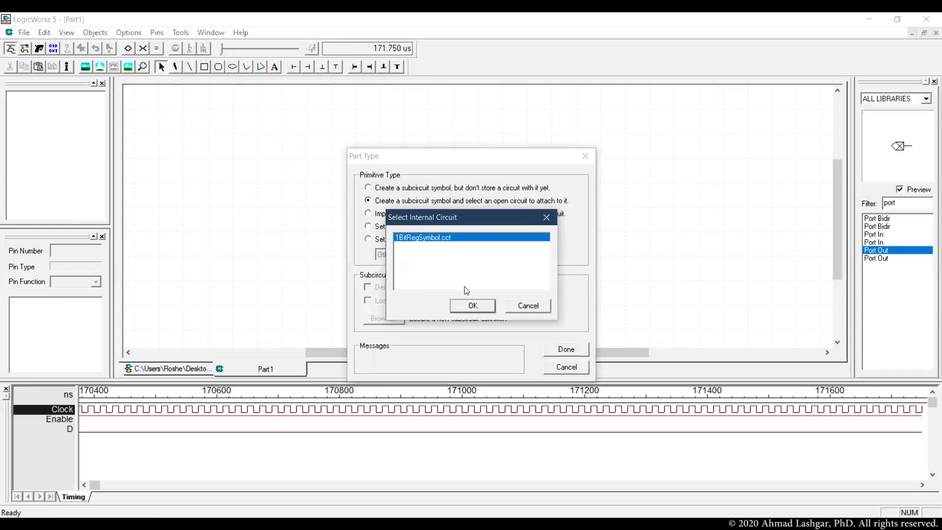
left_click(477, 307)
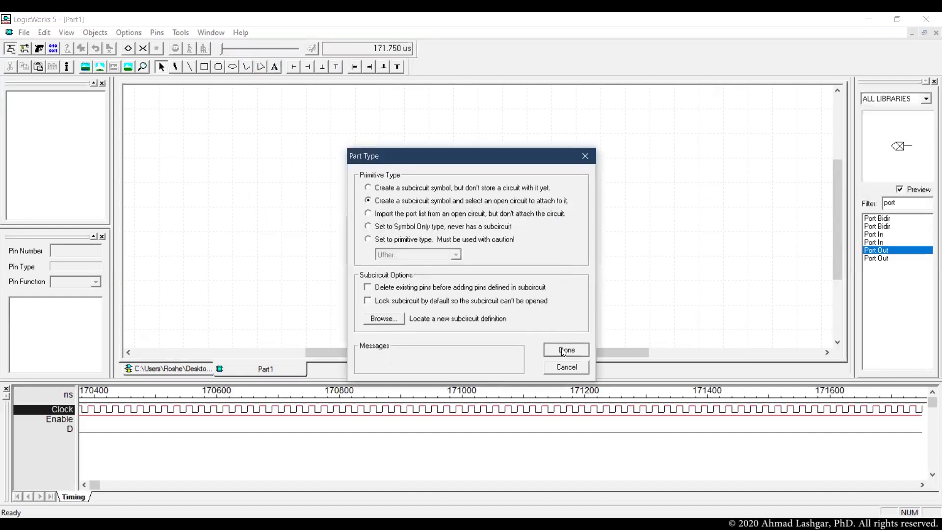
left_click(565, 349)
- Auto-create a symbol from the pins, naming it 1BitReg
left_click(128, 32)
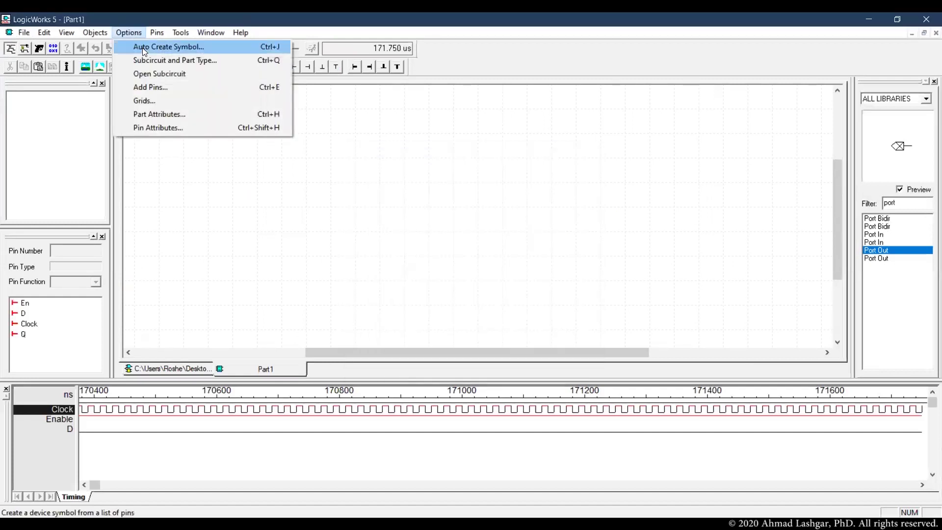
left_click(145, 48)
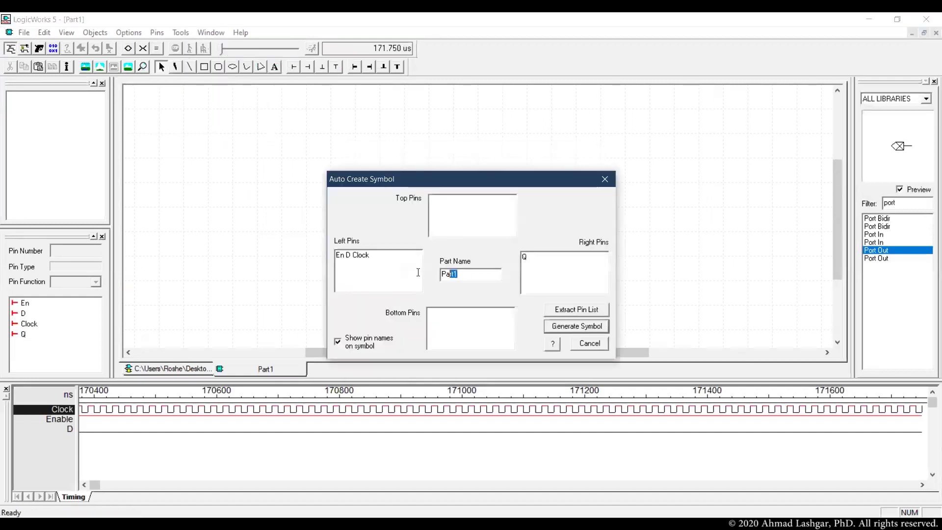
type("1BitReg")
- Generate the 1BitReg symbol and save it into Projects\00\CPUProject.clf
left_click(576, 326)
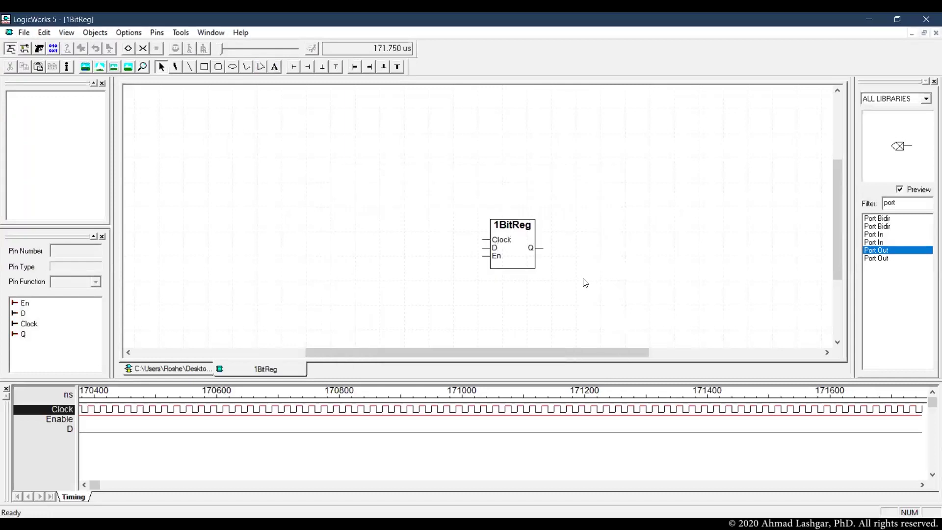
left_click(26, 36)
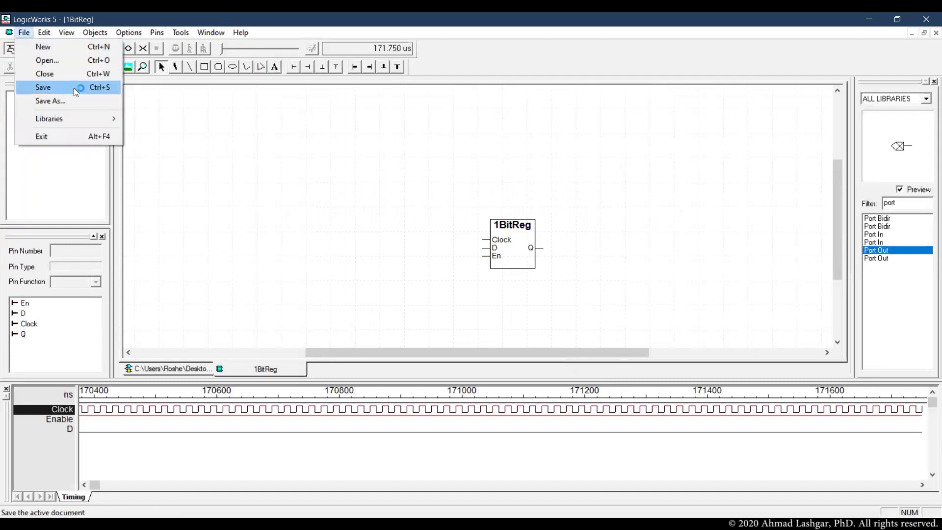
left_click(74, 87)
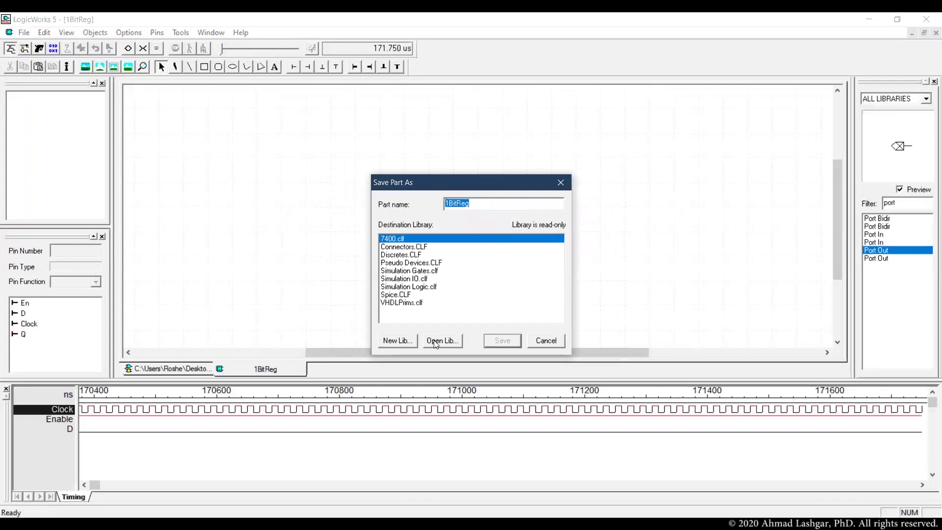
left_click(436, 341)
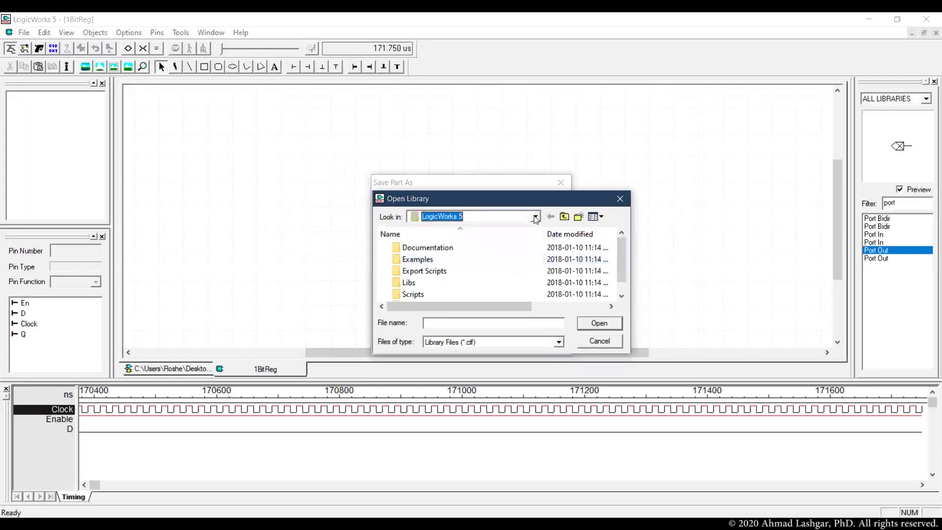
left_click(535, 219)
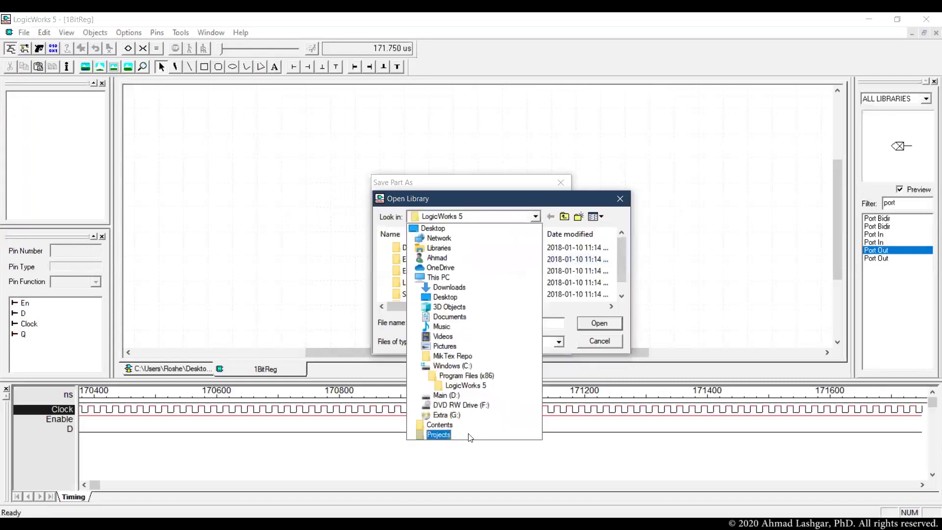
left_click(447, 435)
double_click(405, 248)
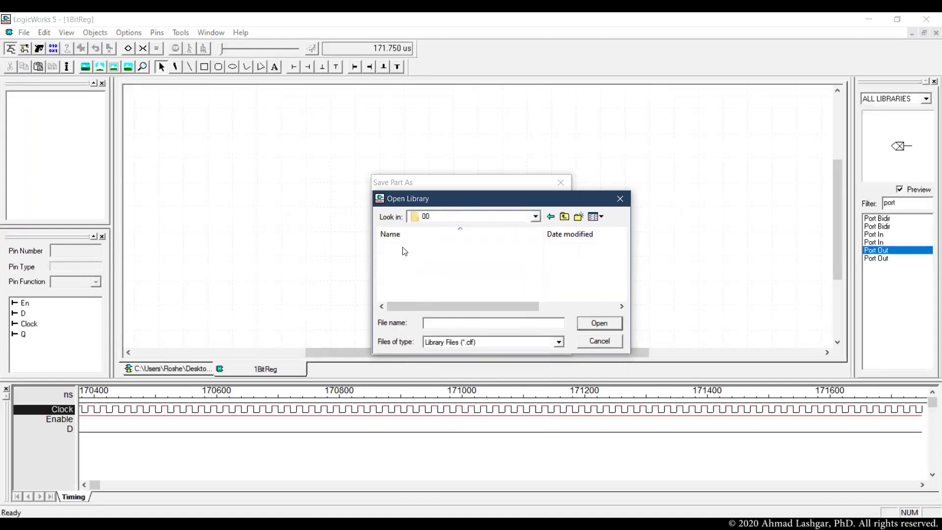
left_click(411, 249)
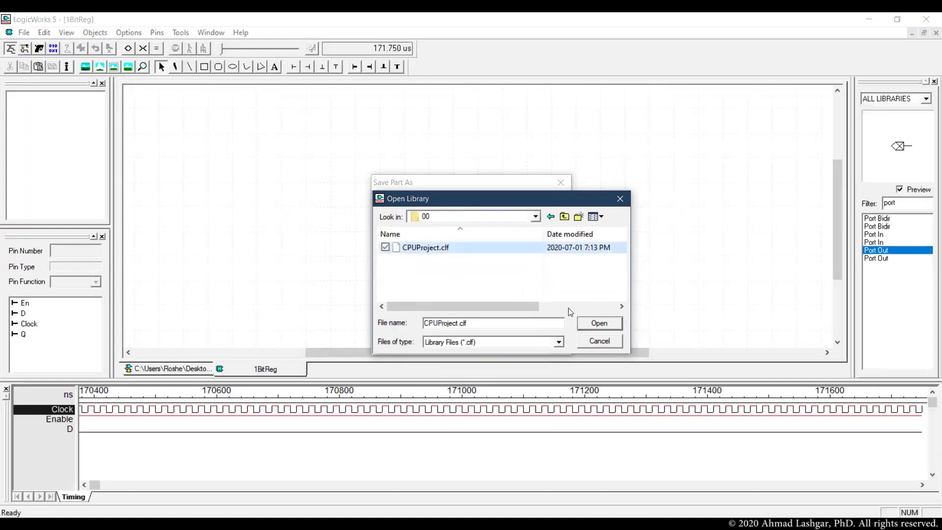
left_click(601, 327)
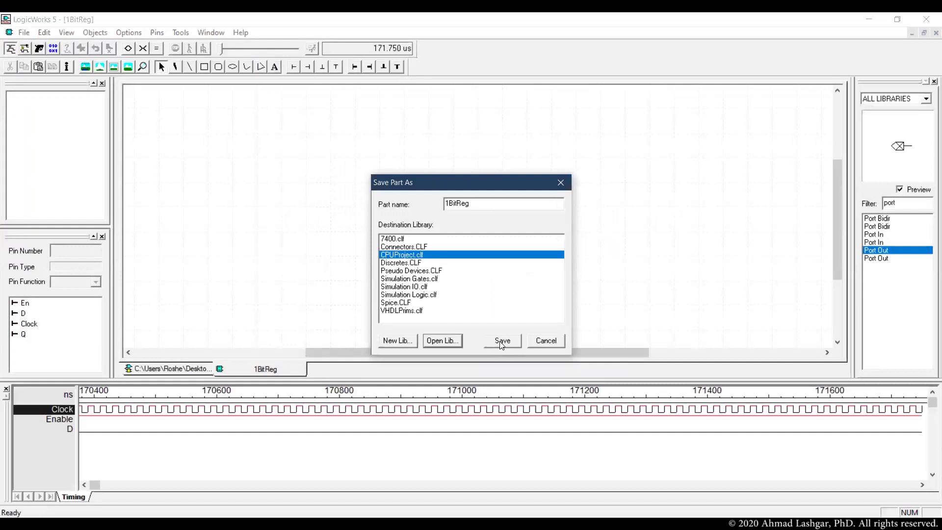
left_click(501, 341)
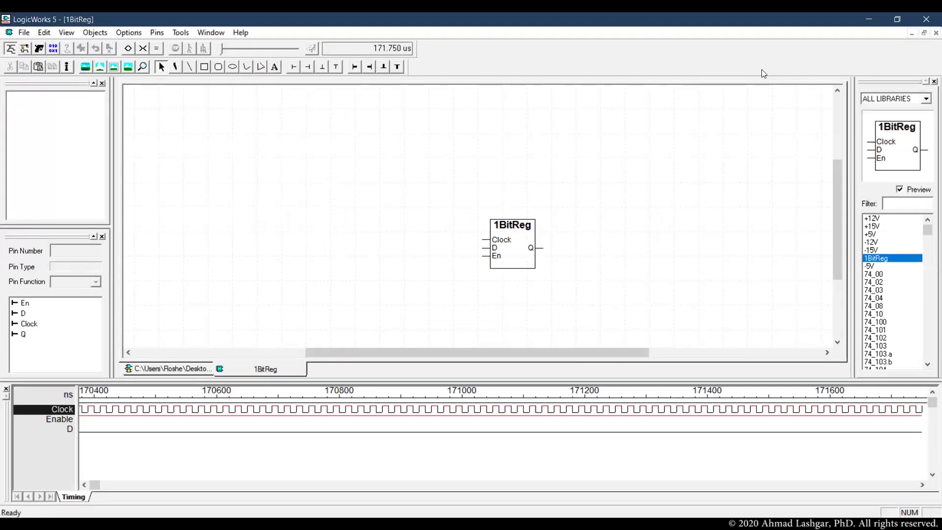
- Close the 1BitReg part editor, then save and close 1BitRegSymbol.cct
left_click(926, 34)
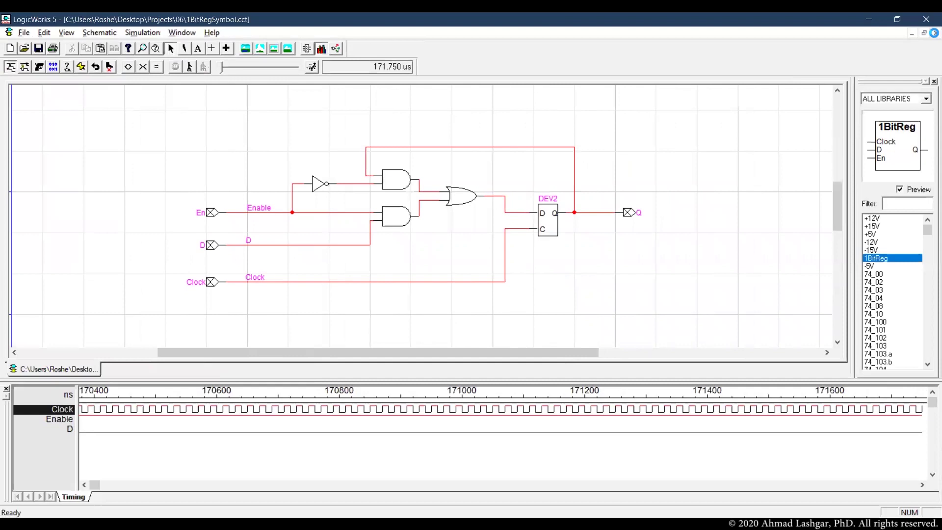
left_click(935, 33)
left_click(441, 310)
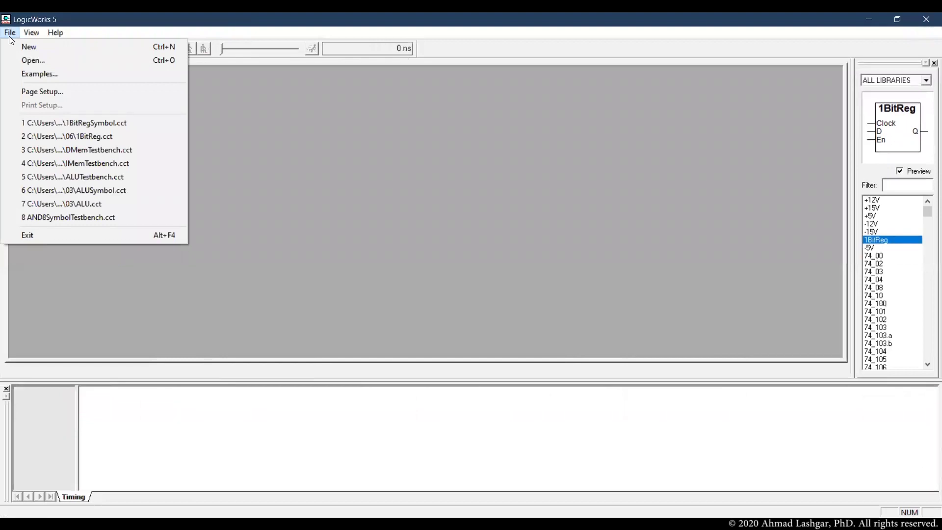
- Place 1BitReg in a new blank circuit with wires from its Clock, D and En pins
left_click(81, 48)
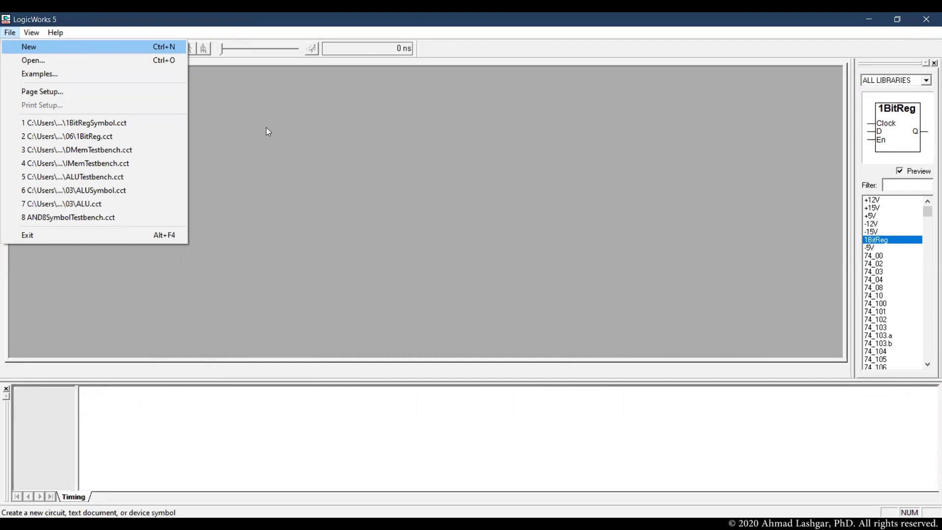
left_click(158, 93)
double_click(877, 258)
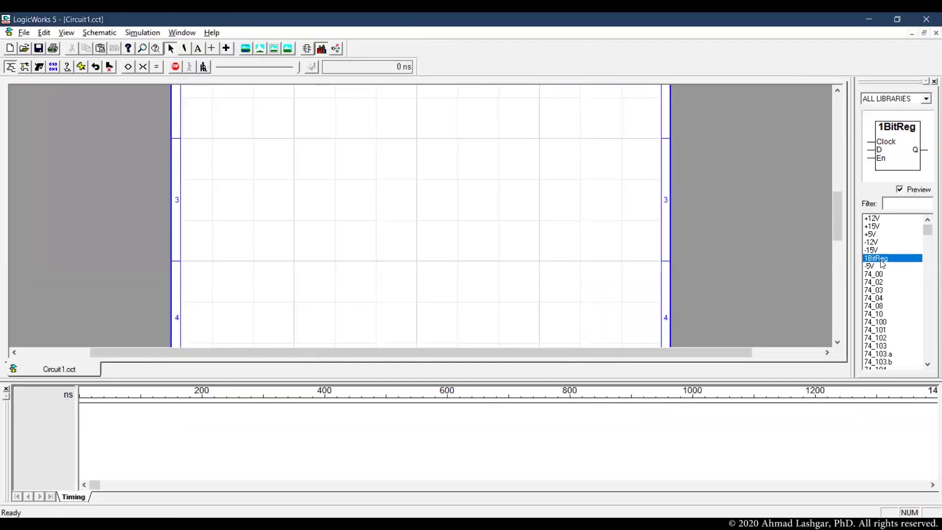
left_click(404, 222)
mouse_move(410, 216)
left_mouse_down()
mouse_move(392, 264)
mouse_move(322, 265)
mouse_move(318, 207)
left_mouse_up()
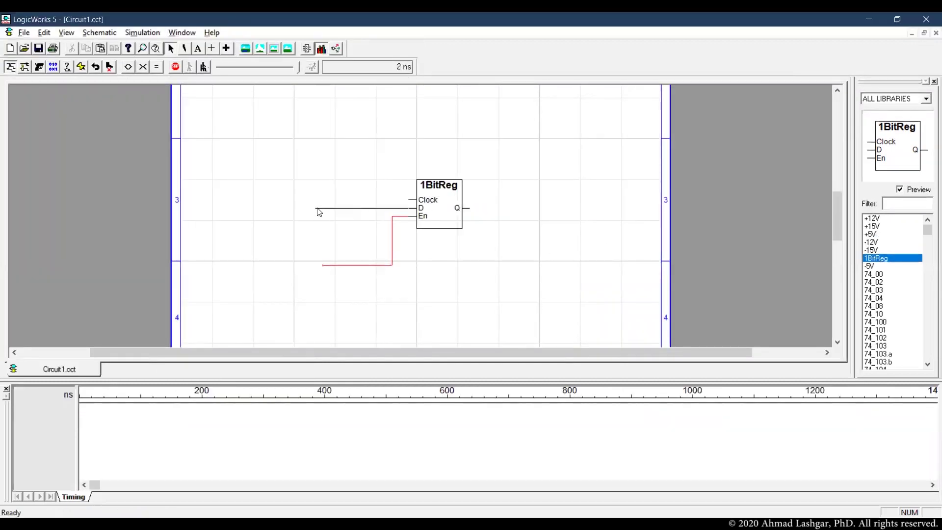
mouse_move(413, 199)
left_mouse_down()
mouse_move(391, 150)
mouse_move(322, 150)
left_mouse_up()
- Connect a Clock part to the Clock wire and Binary Switches to D and En
left_click(908, 203)
type("clock")
double_click(878, 218)
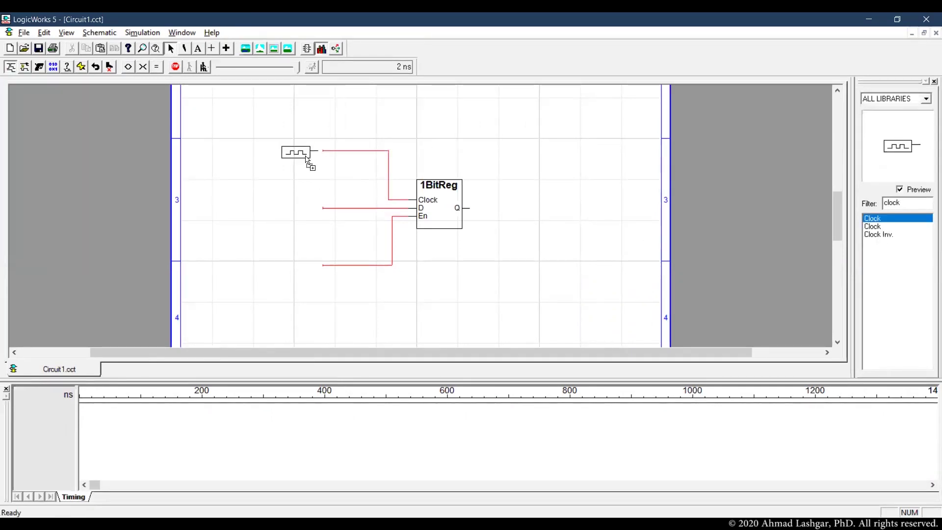
left_click(300, 153)
double_click(889, 203)
type("binary")
double_click(881, 226)
left_click(310, 208)
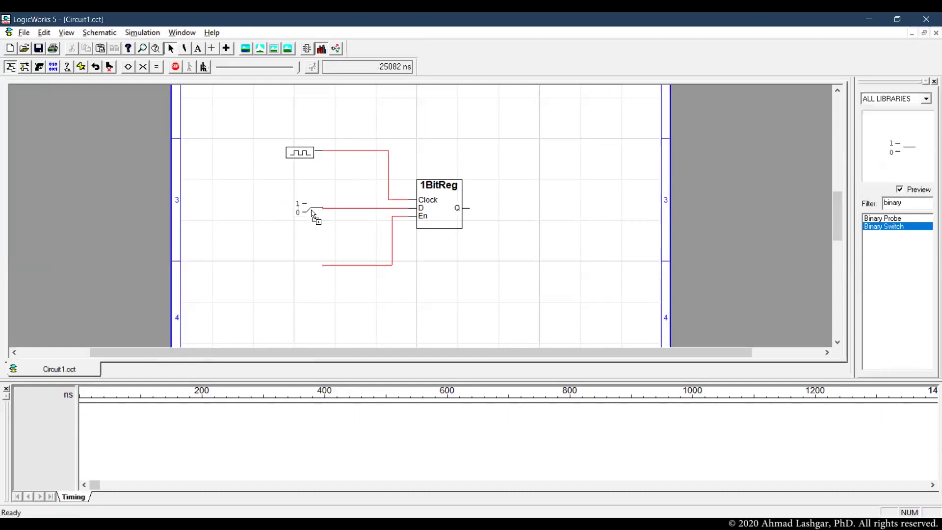
double_click(877, 226)
left_click(310, 265)
left_click(143, 33)
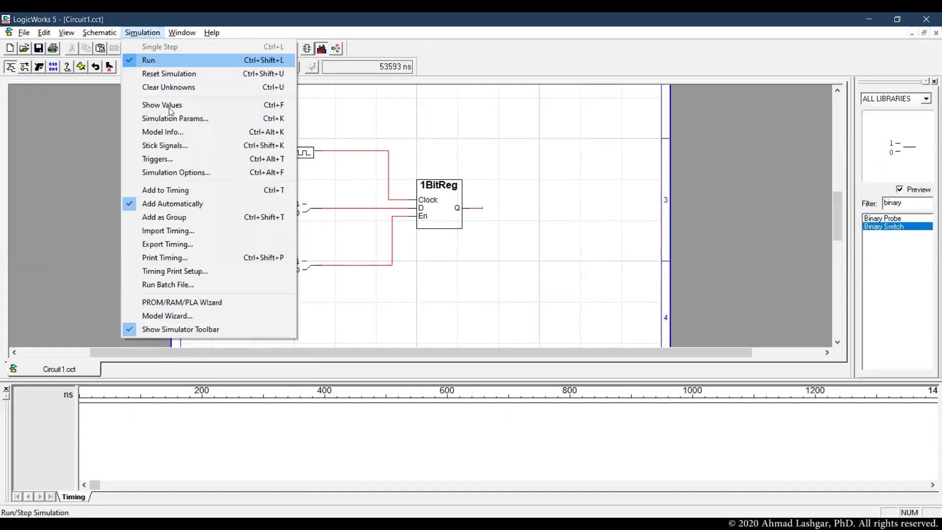
- Show logic values, set En to 1, and toggle D to 1 then 0
left_click(157, 104)
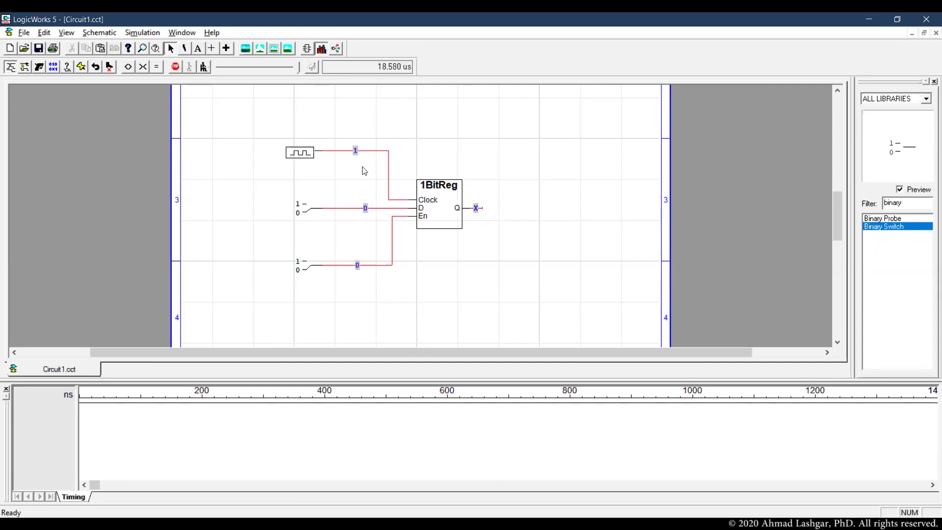
left_click(304, 270)
left_click(304, 212)
left_click(310, 211)
left_click(451, 216)
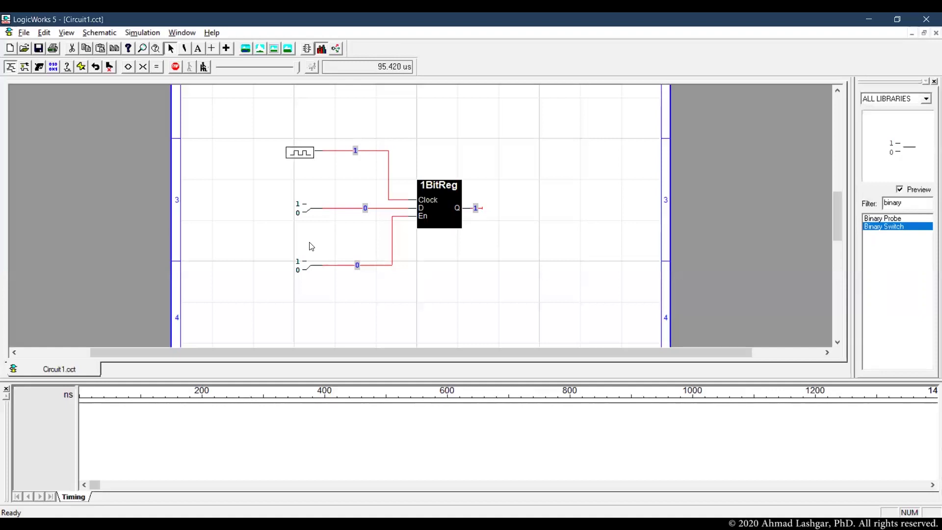
- With En at 1, toggle D between 1 and 0 watching Q follow, then stop the simulation
left_click(301, 216)
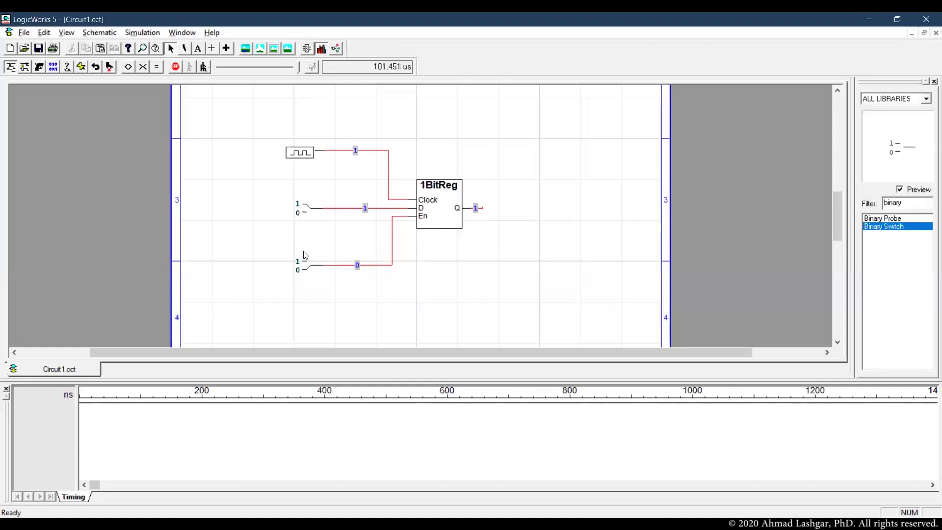
left_click(306, 273)
left_click(306, 212)
left_click(307, 211)
left_click(305, 210)
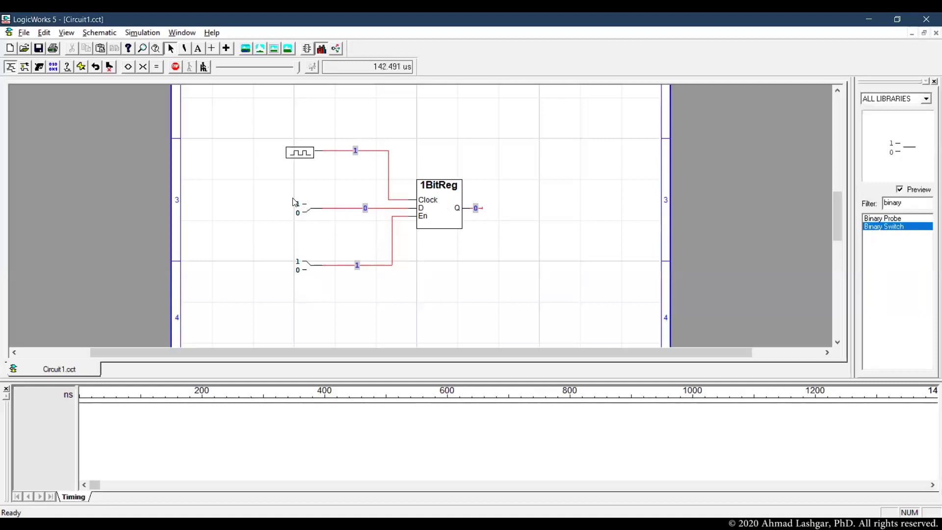
left_click(175, 68)
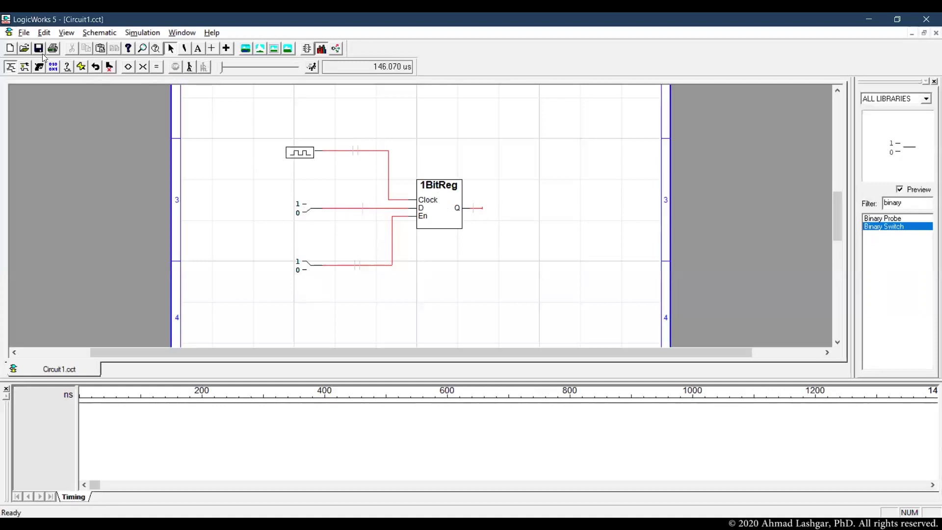
- Save the circuit as 1BitRegTestbench.cct, extending the 1BitReg.cct name
left_click(24, 32)
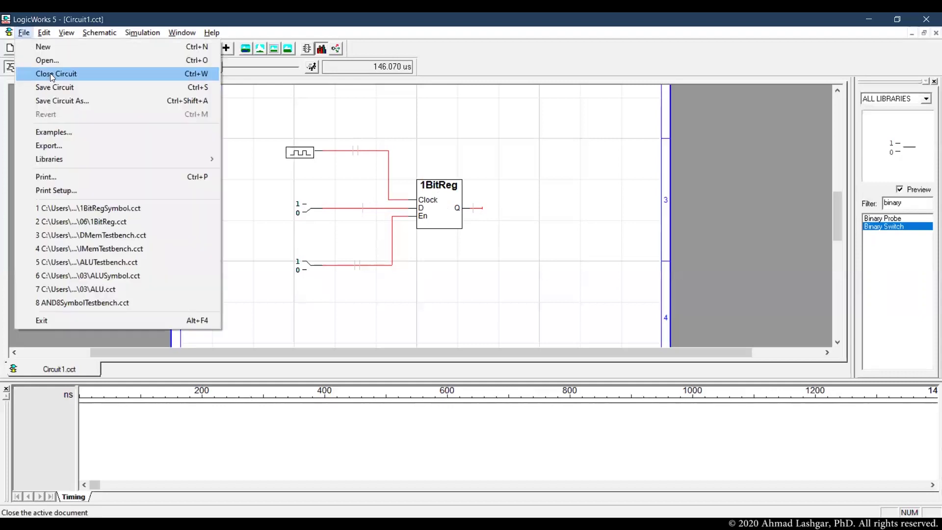
left_click(120, 89)
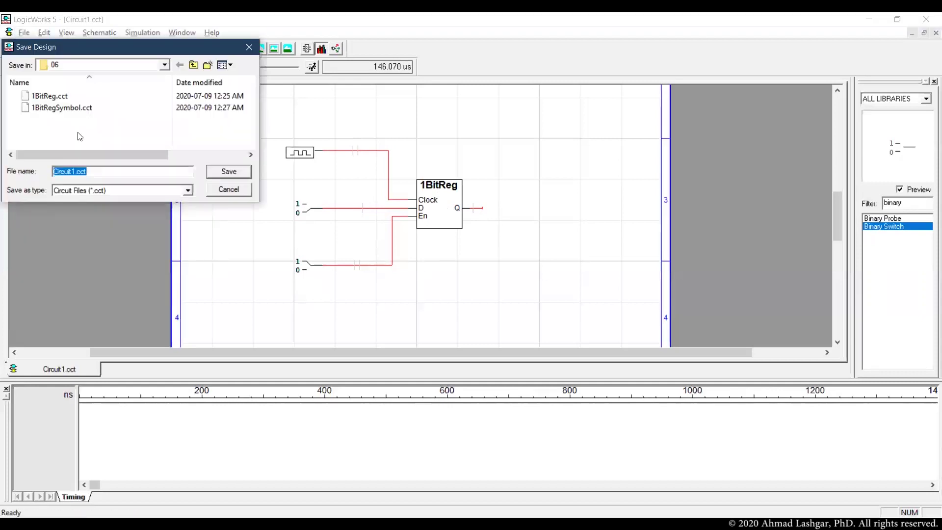
left_click(56, 97)
left_click(76, 172)
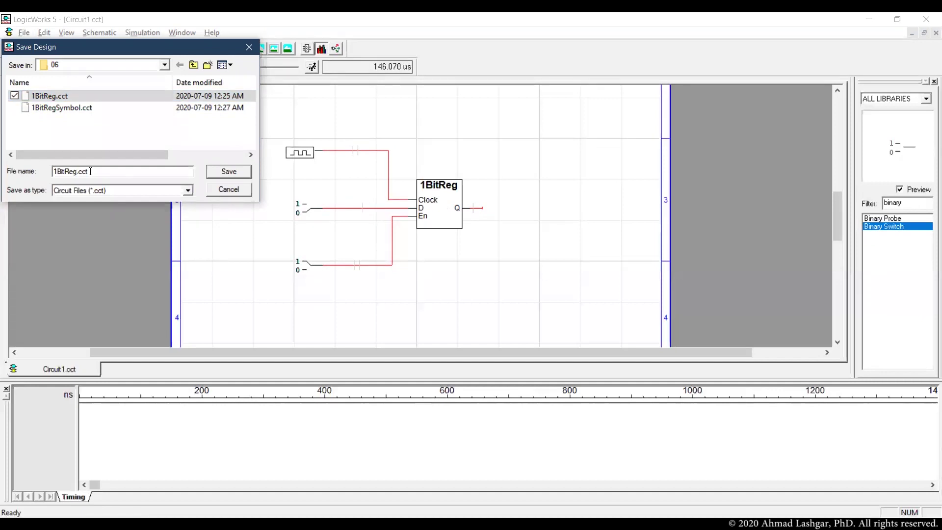
type("Testbench")
key("Return")
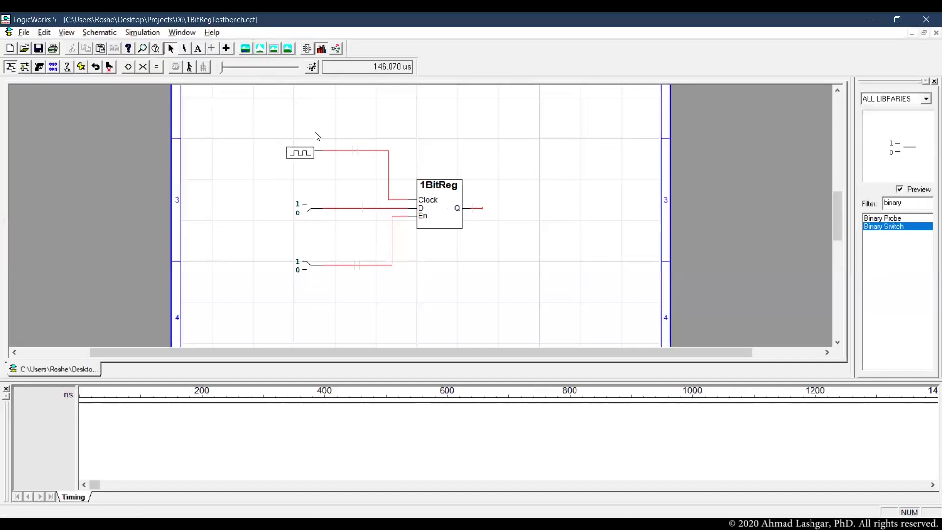